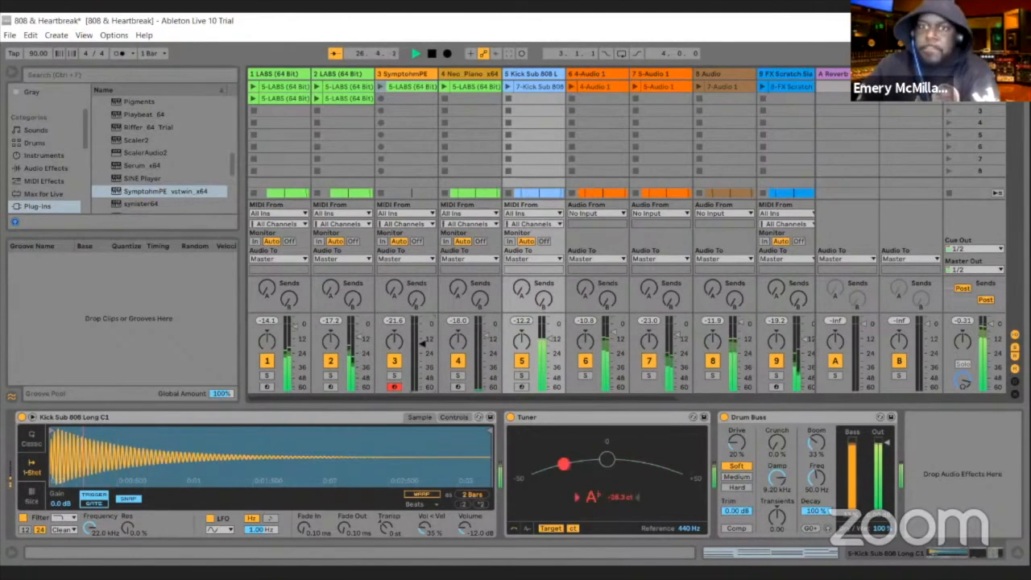
- Show the whole song in the Arrangement view, stop playback and return to bar 1
key("Tab")
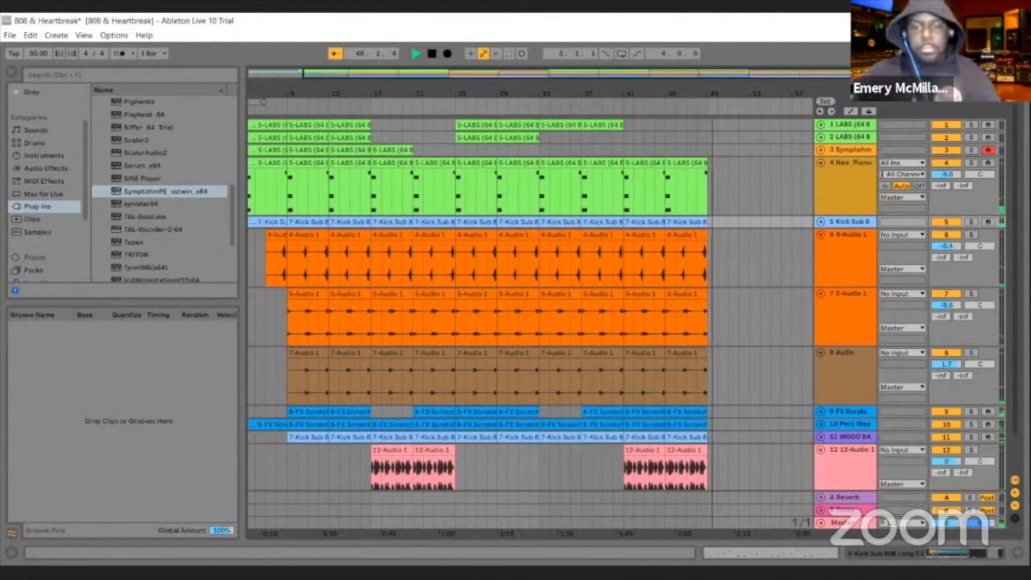
key("space")
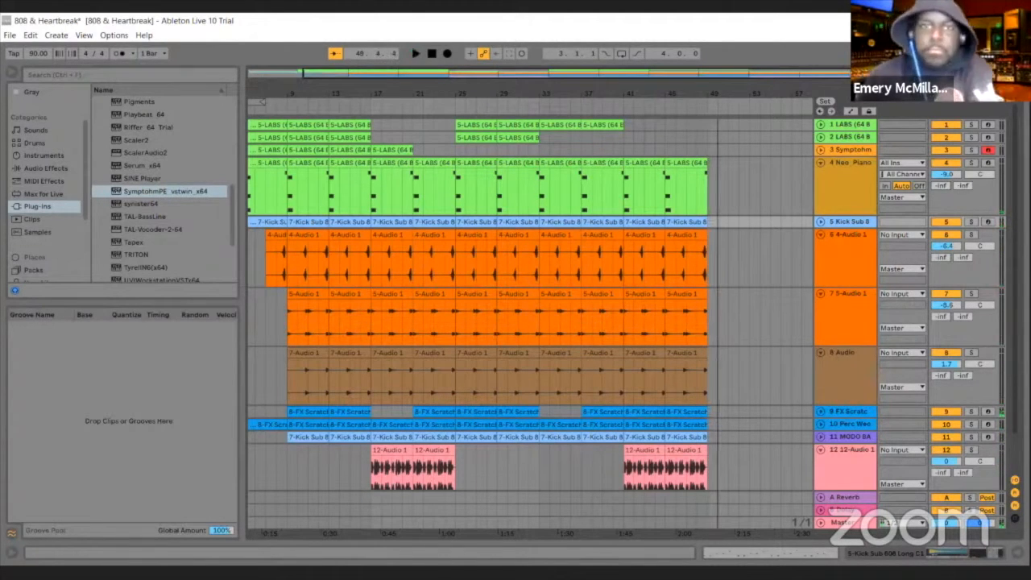
left_click(432, 54)
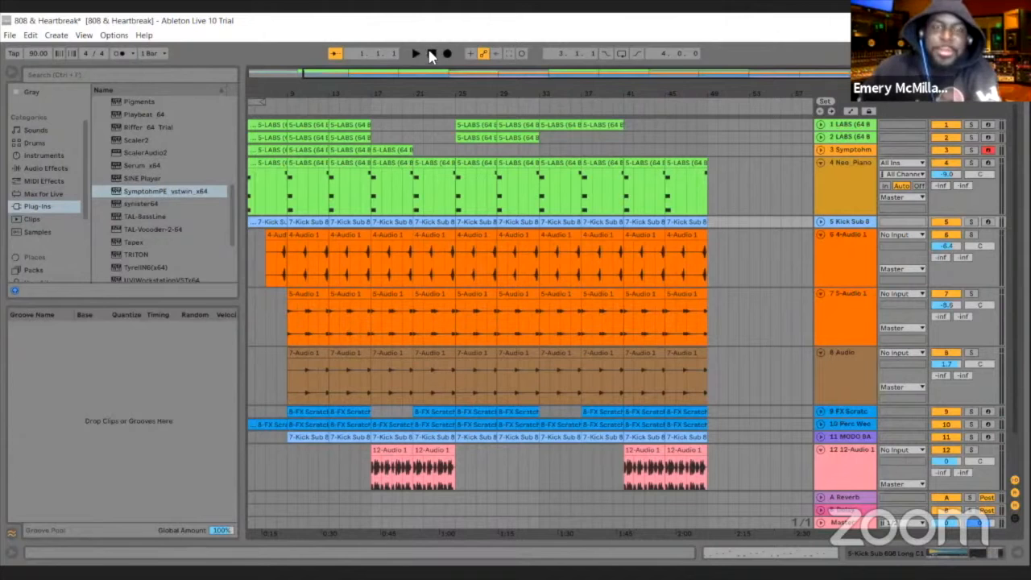
left_click_drag(435, 76, 386, 80)
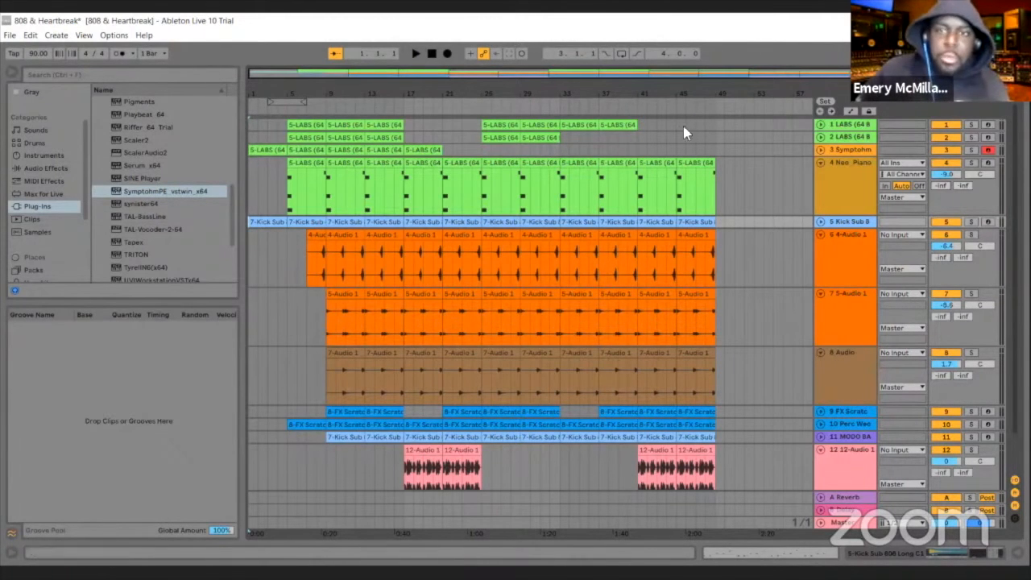
- Return to the Session view and audition the SymptohmPE clip on track 3 in solo, clearing the solo at the end
key("Tab")
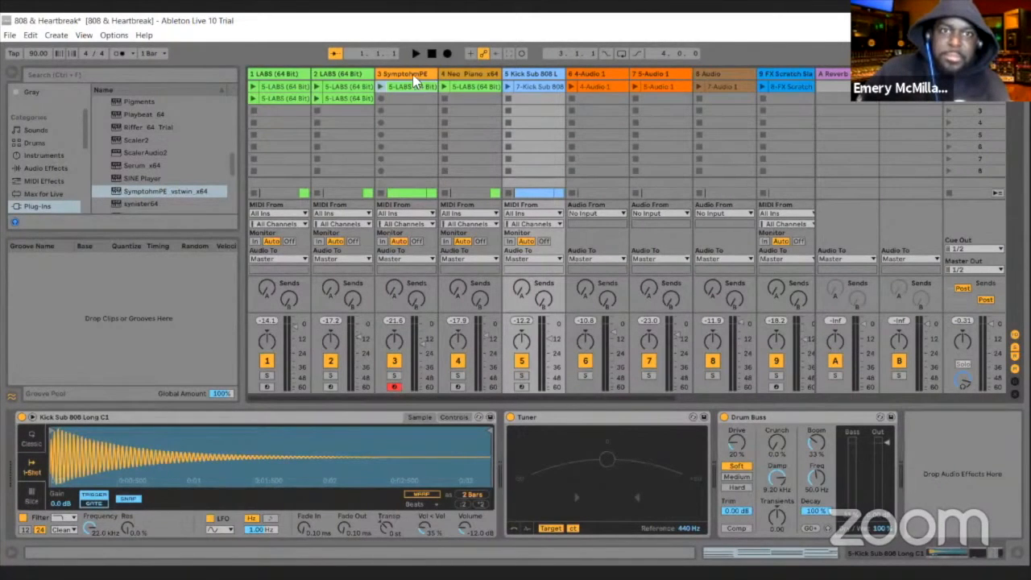
left_click(393, 376)
left_click(379, 86)
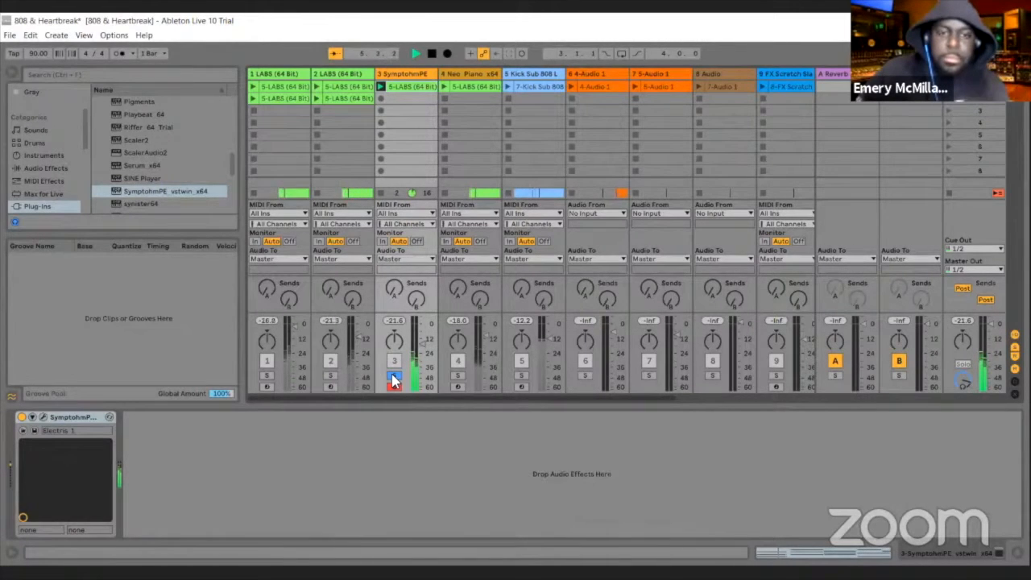
left_click(432, 53)
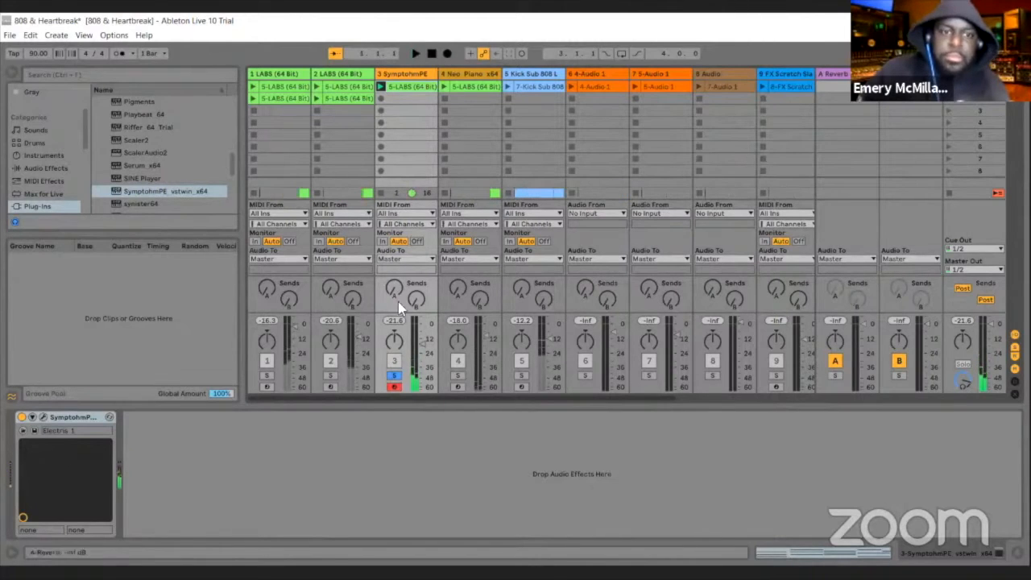
left_click(395, 377)
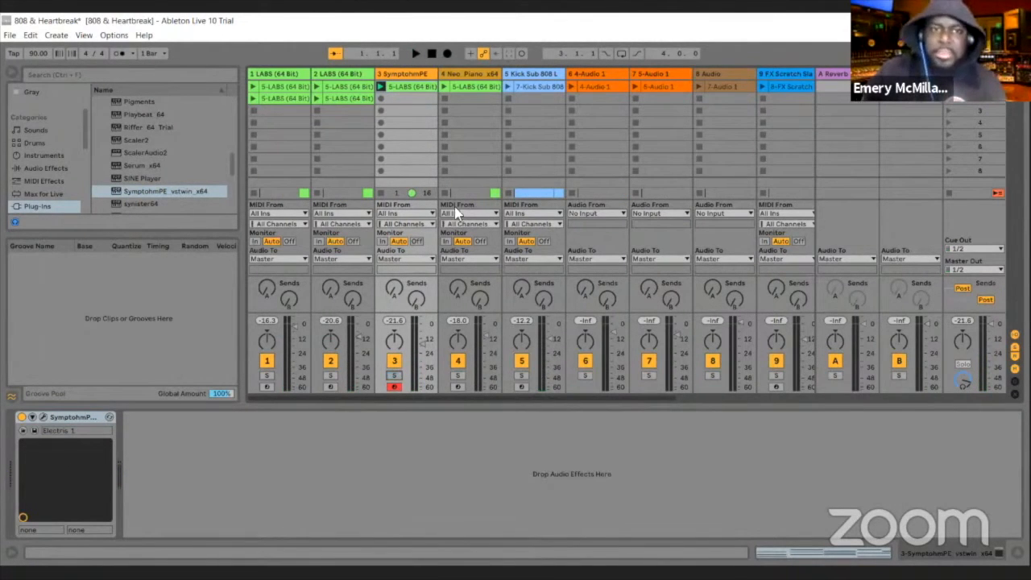
- Solo track 1 LABS and audition its second clip, stopping playback at the end
left_click(267, 376)
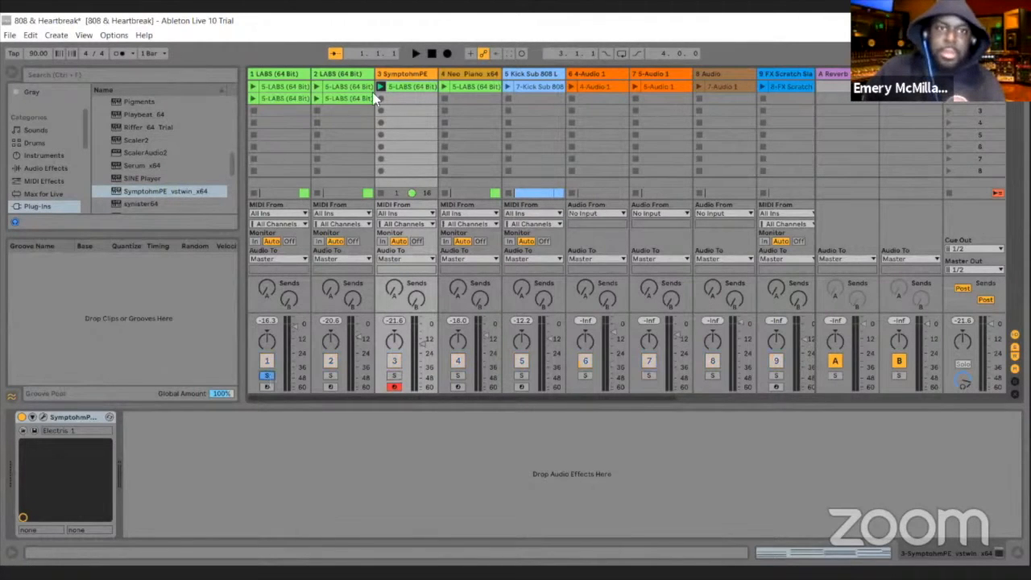
left_click(415, 54)
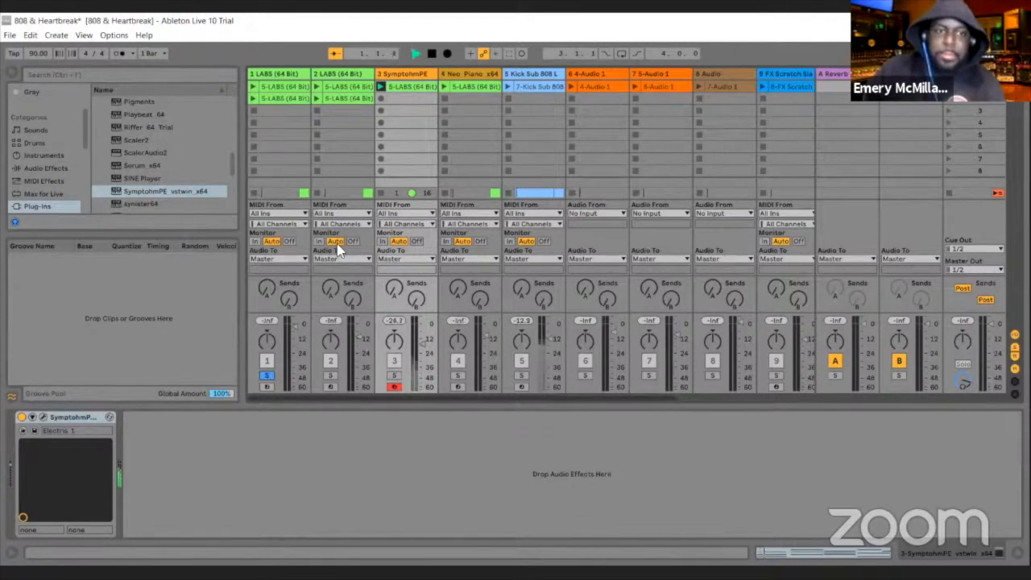
left_click(432, 53)
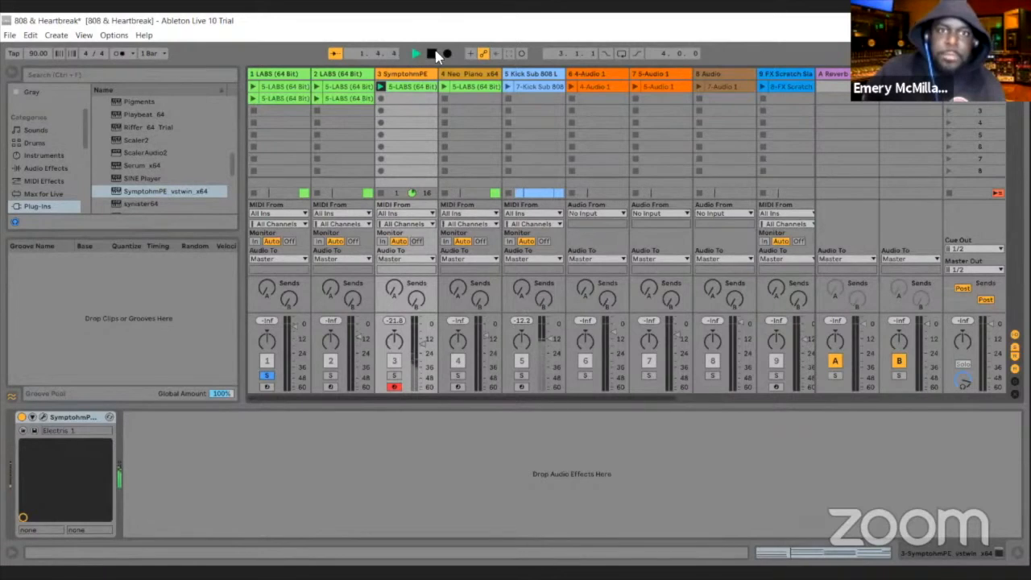
left_click(252, 98)
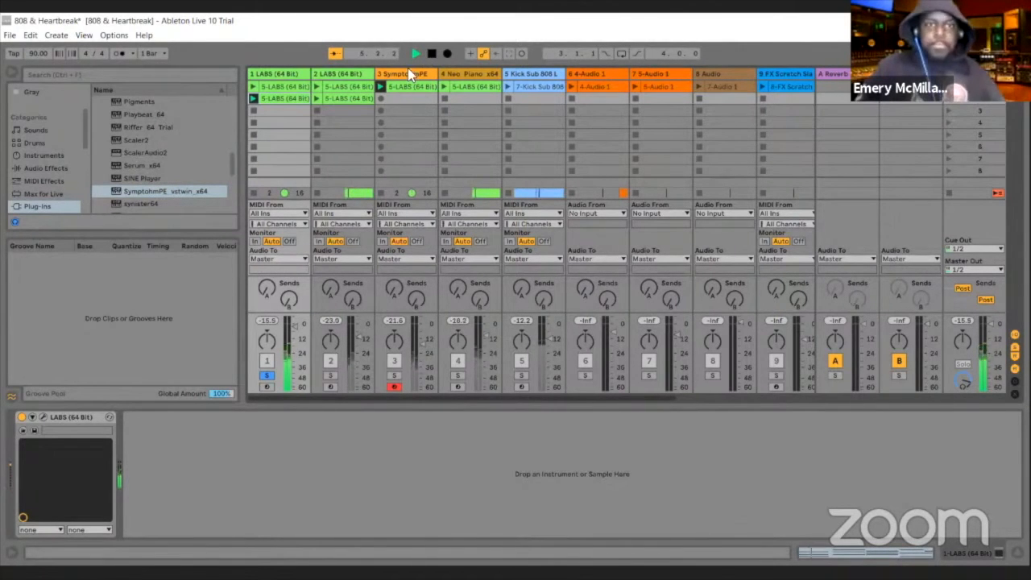
left_click(433, 54)
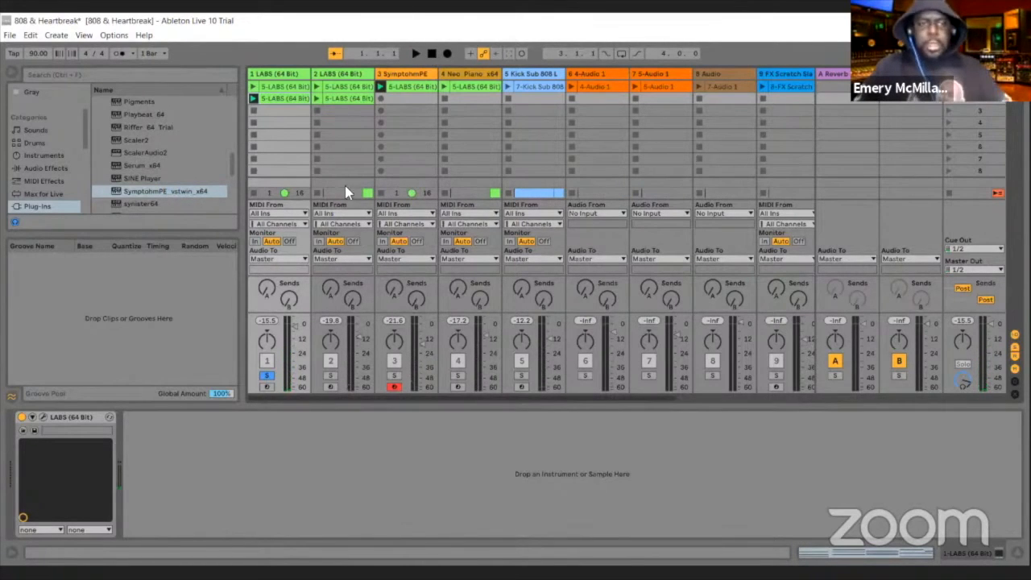
- Solo track 2 LABS together with track 1, audition their second clips together, and clear both solos
left_click(330, 72)
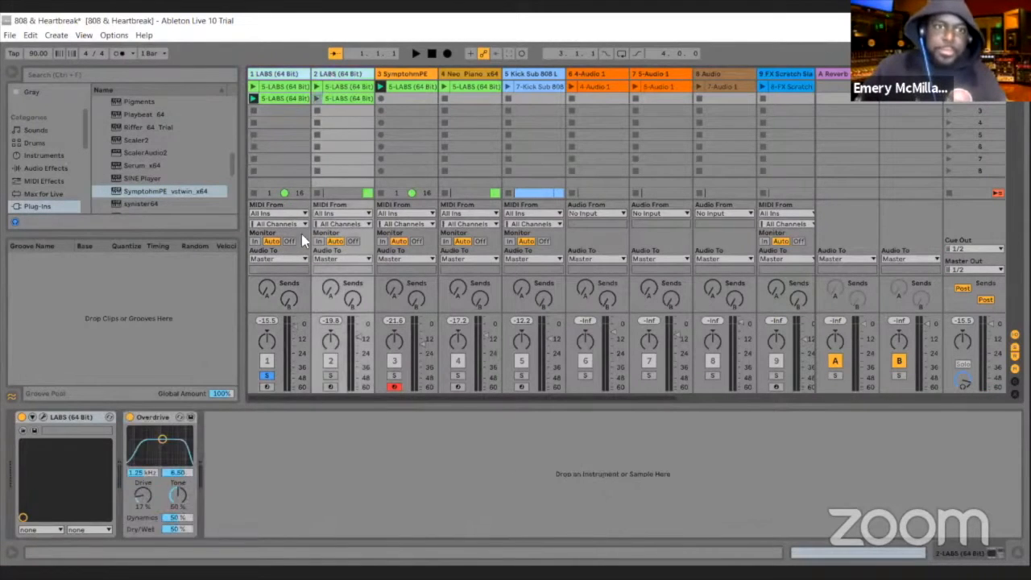
left_click(330, 376)
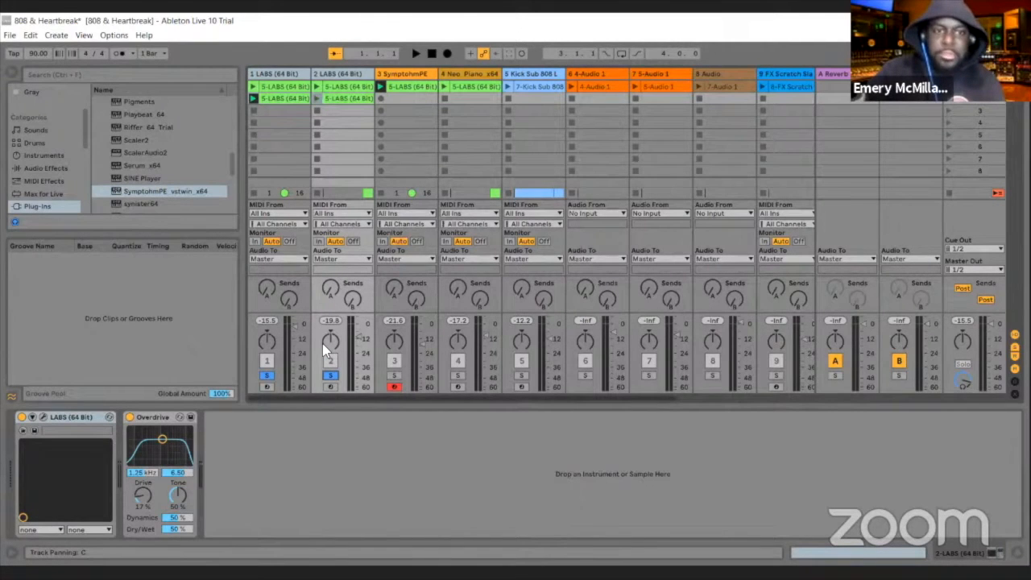
key("space")
left_click(316, 98)
left_click(431, 53)
left_click(416, 54)
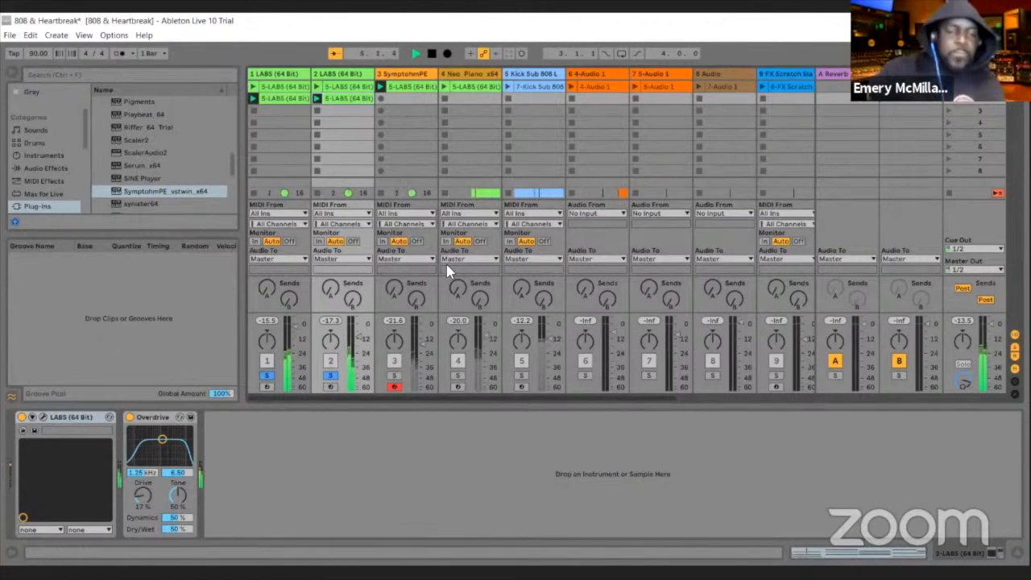
key("space")
left_click(330, 376)
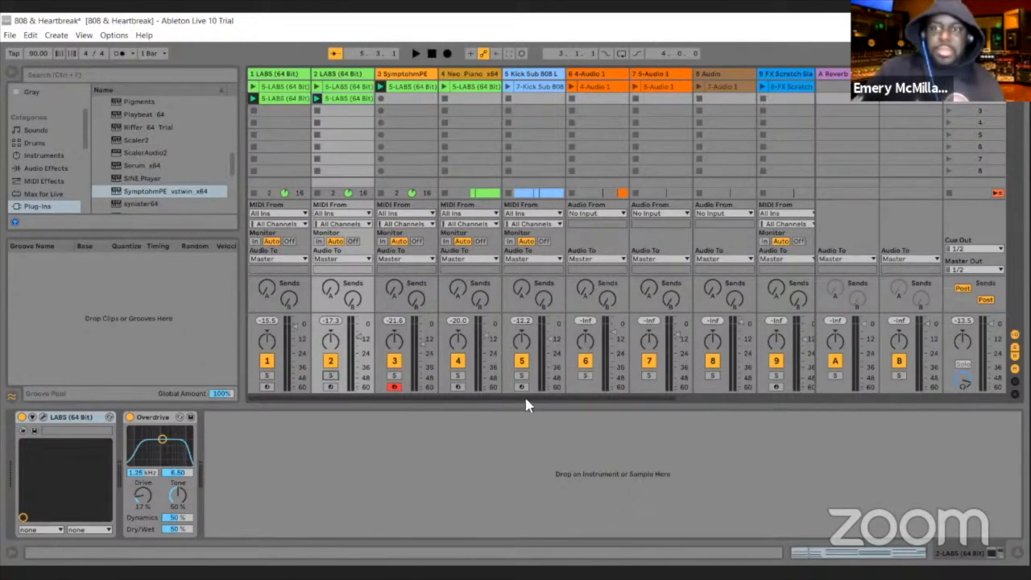
- Examine the Neo Piano track's clip notes and device chain and audition its clip in solo, clearing the solo at the end
left_click_drag(527, 405, 550, 407)
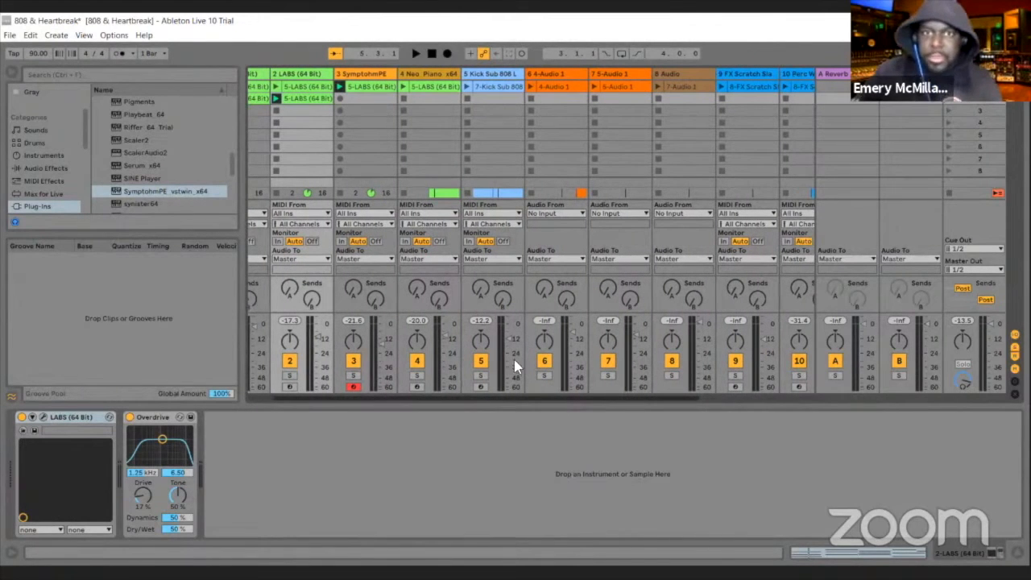
left_click(416, 375)
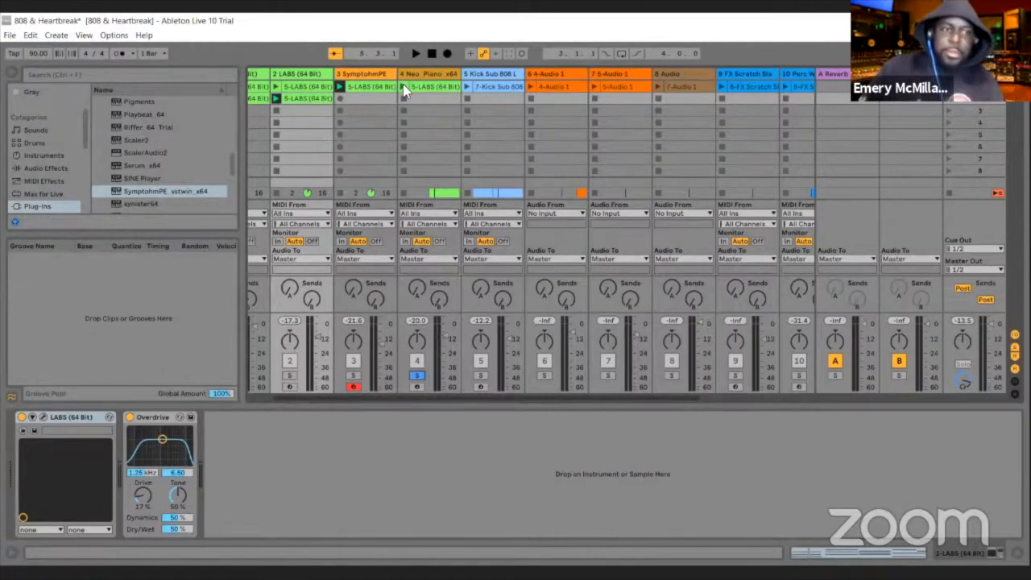
double_click(427, 85)
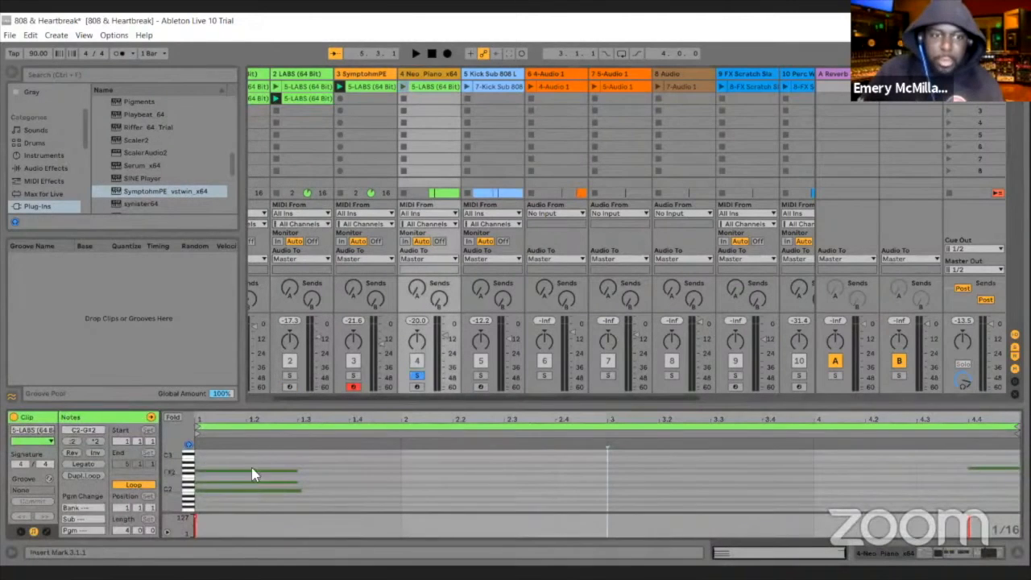
left_click(424, 78)
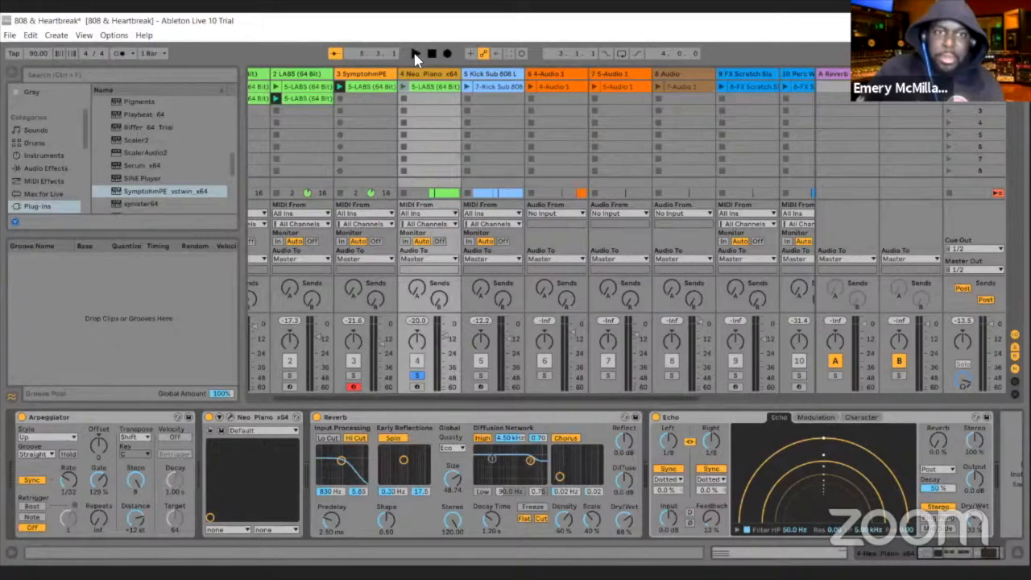
left_click(403, 86)
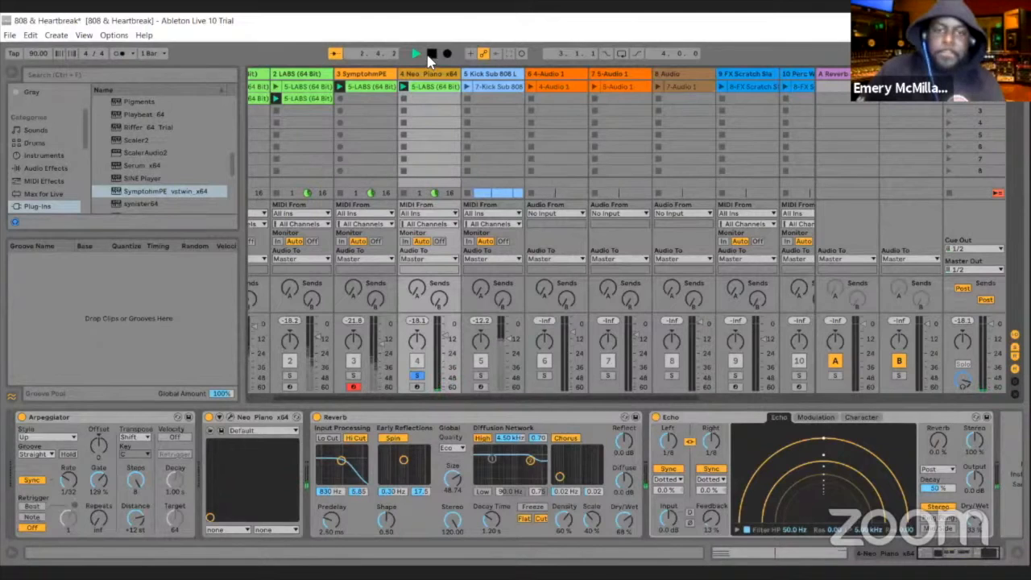
left_click(431, 54)
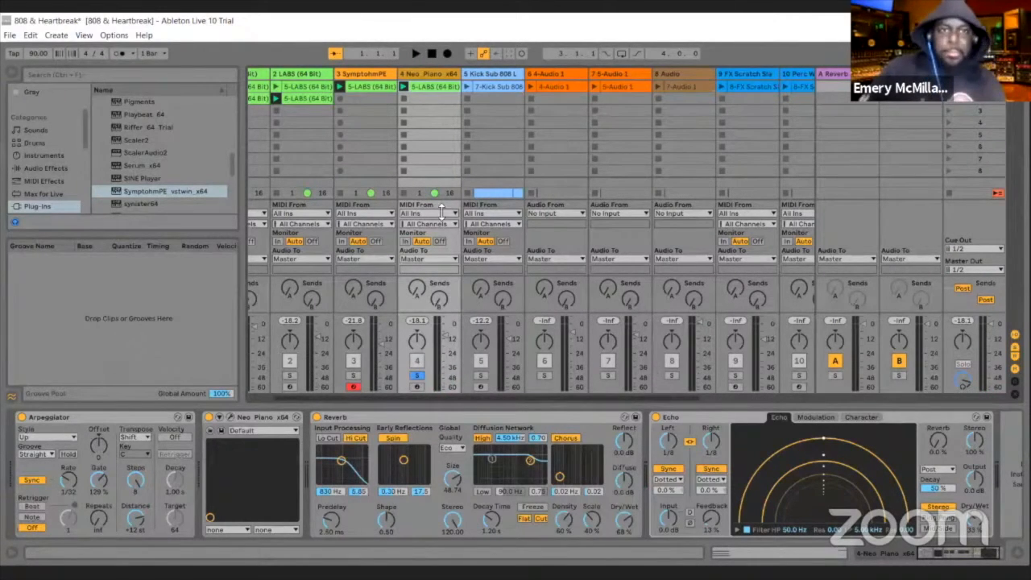
left_click(416, 376)
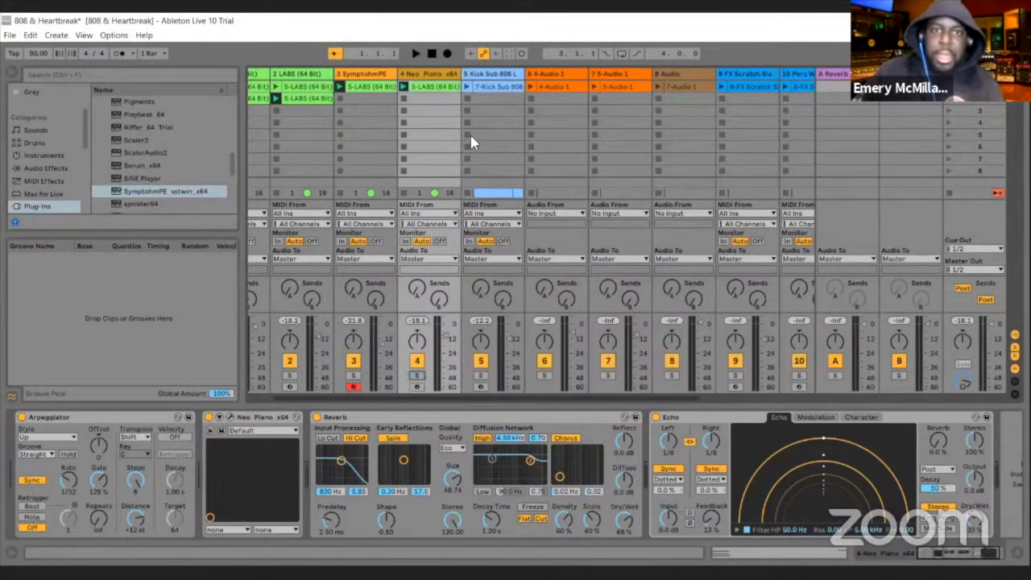
- Audition the Kick Sub 808 clip on track 5 in solo, clearing the solo at the end
left_click(480, 376)
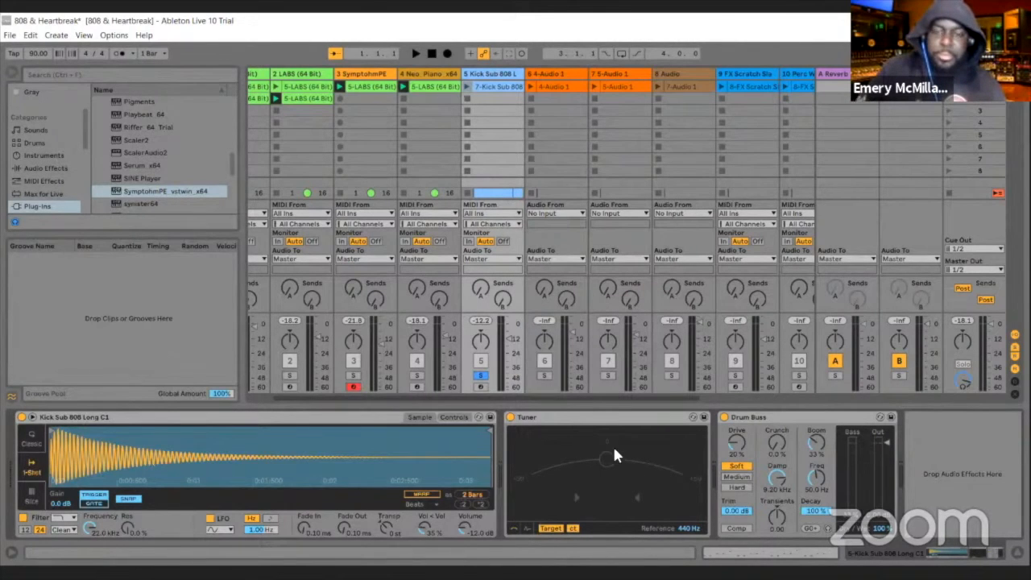
left_click(465, 86)
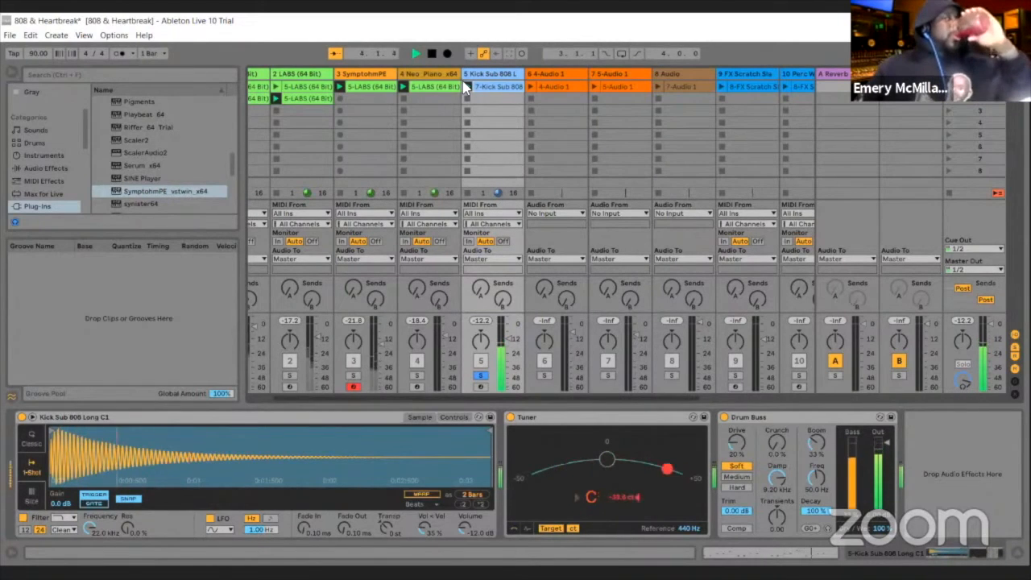
left_click(432, 53)
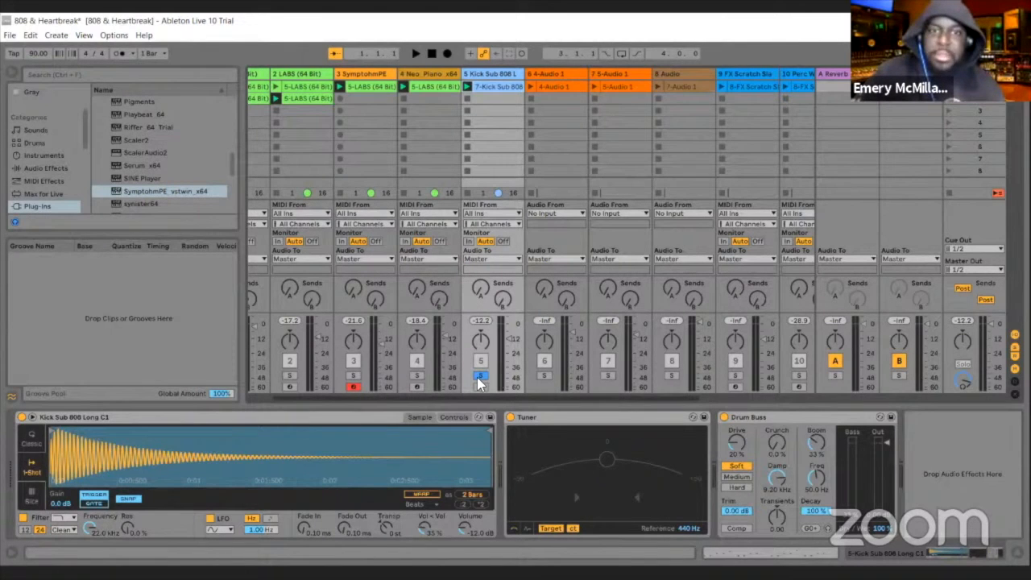
left_click(480, 375)
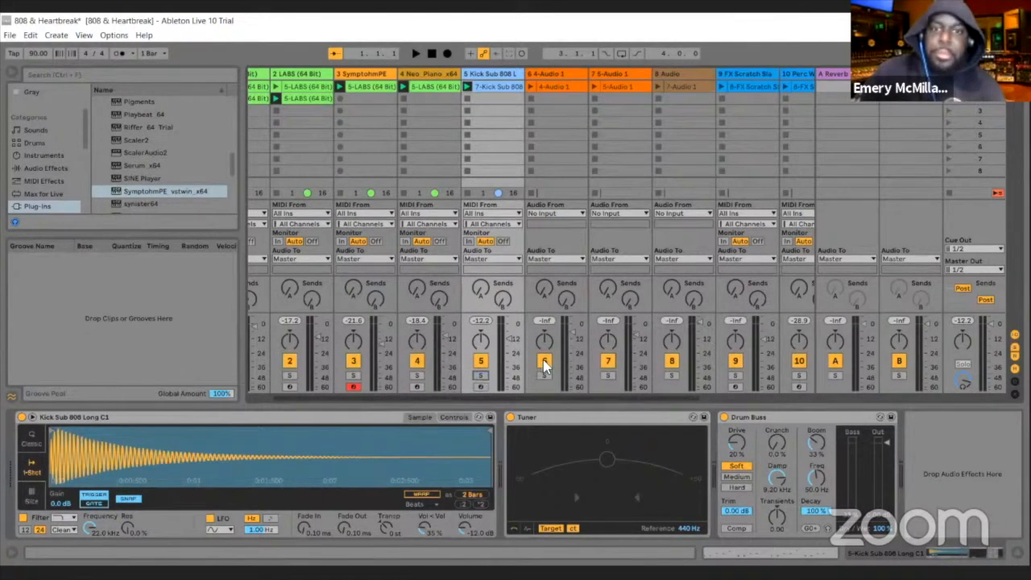
- Select the three audio tracks 6, 7 and 8 together
left_click(564, 71)
left_click(590, 75)
left_click(574, 77)
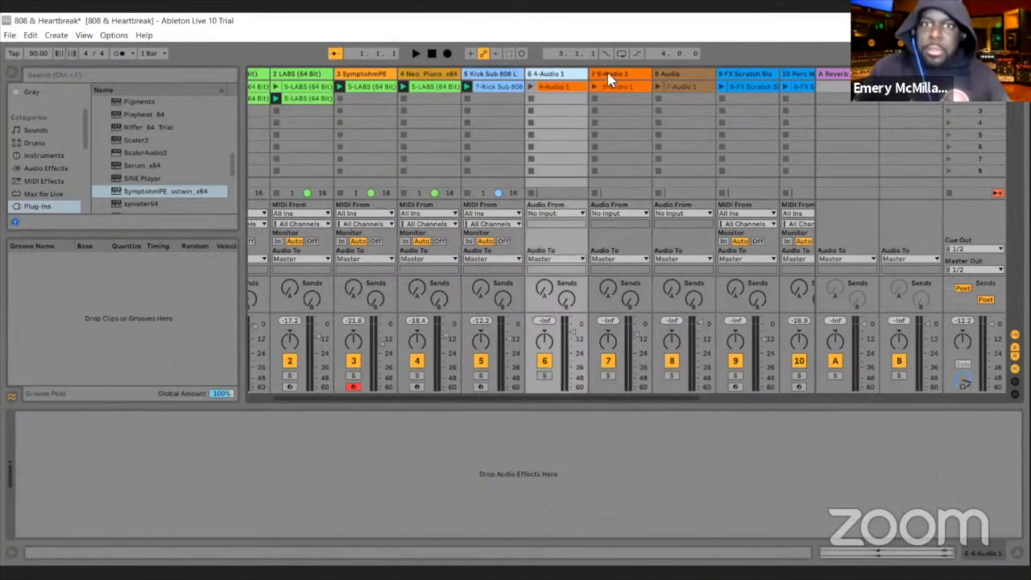
left_click(616, 81)
left_click(664, 72)
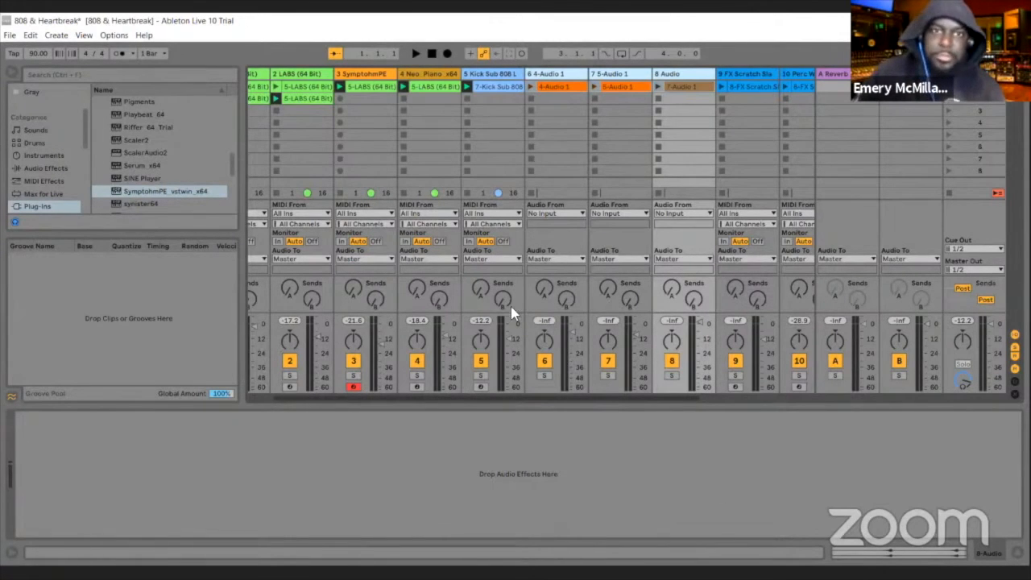
- Solo audio tracks 6, 7 and 8 together, audition their clips, and clear all three solos
left_click(529, 86)
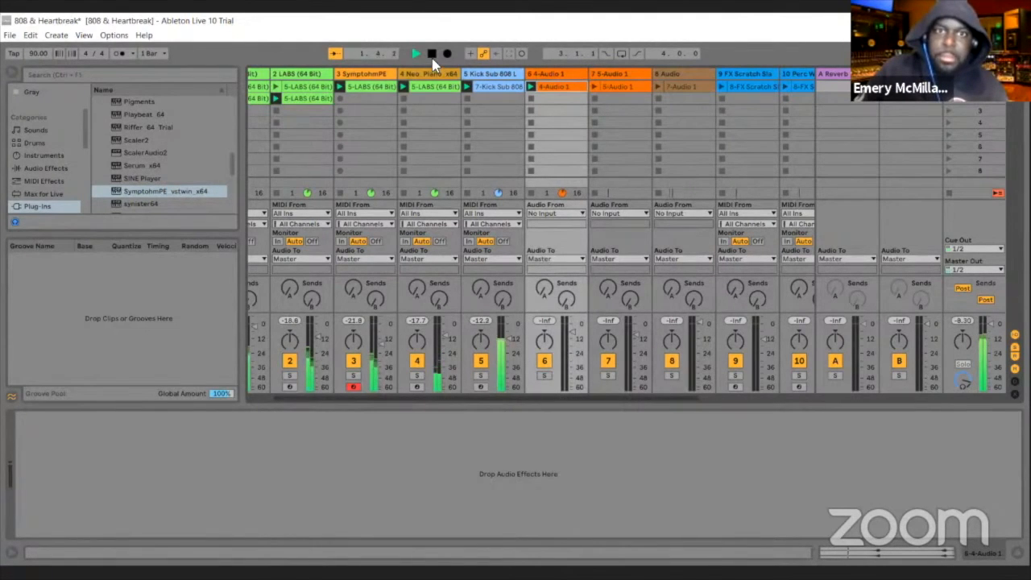
left_click(544, 375)
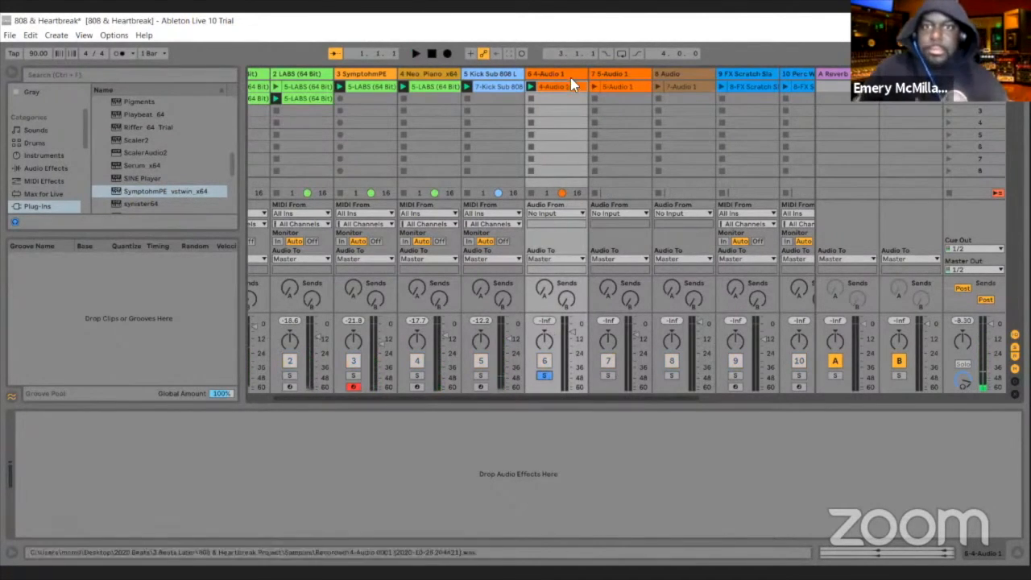
left_click(629, 75)
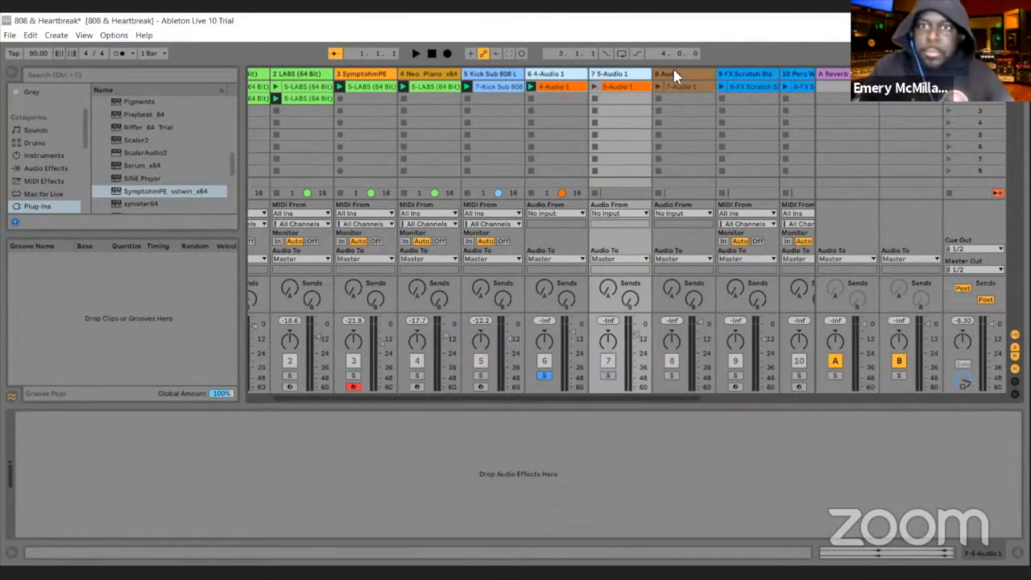
left_click(653, 111)
left_click(609, 375, "ctrl")
left_click(594, 87)
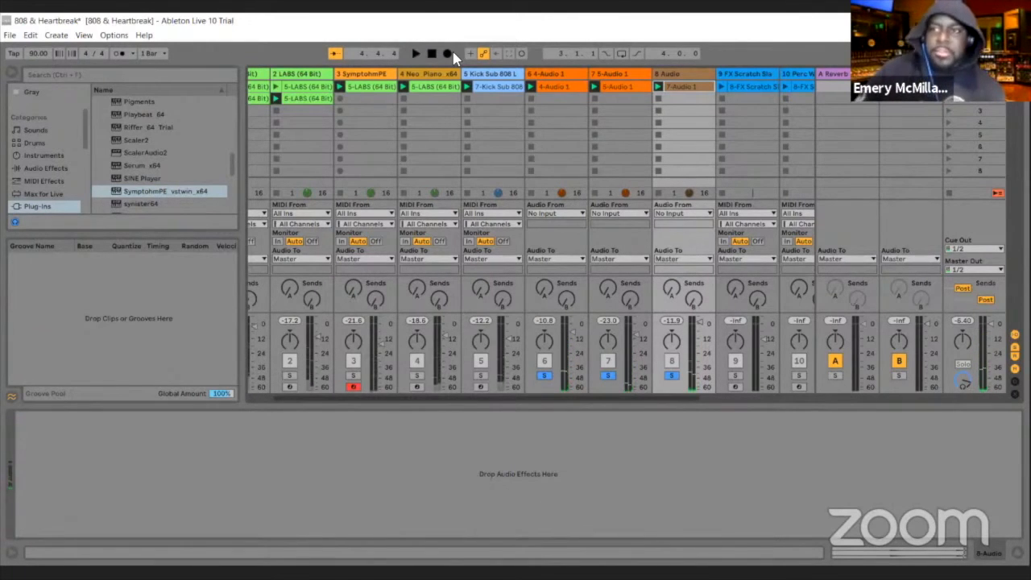
left_click(544, 376)
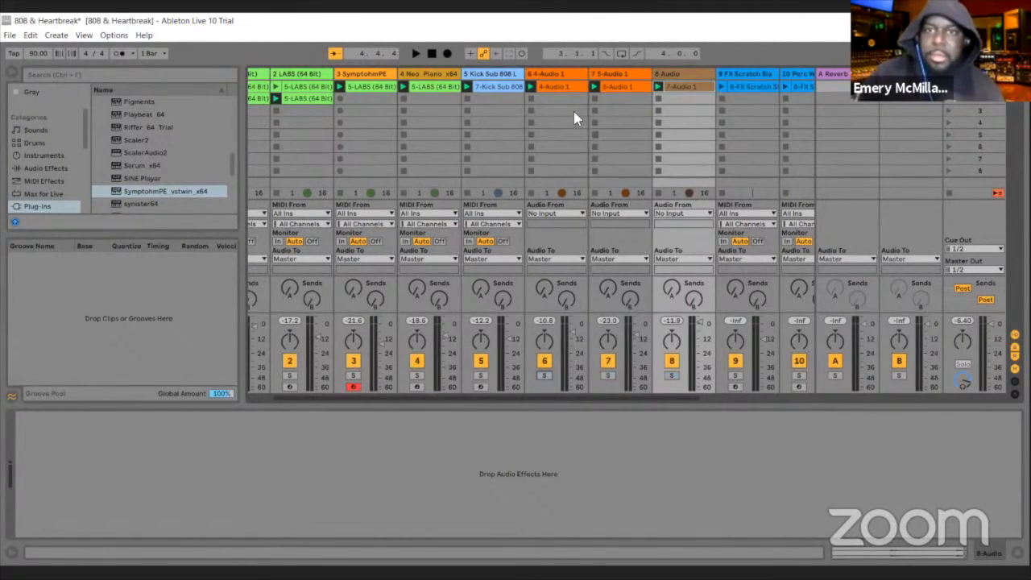
- Solo the FX Scratch and Perc Weouh tracks 9 and 10 together and audition their clips
left_click_drag(657, 399, 704, 399)
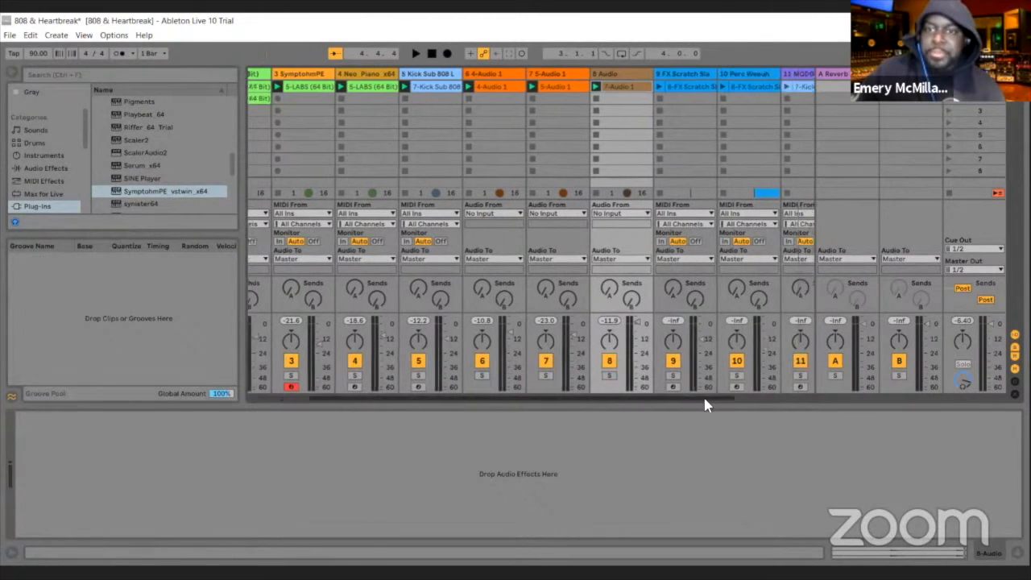
left_click(661, 74)
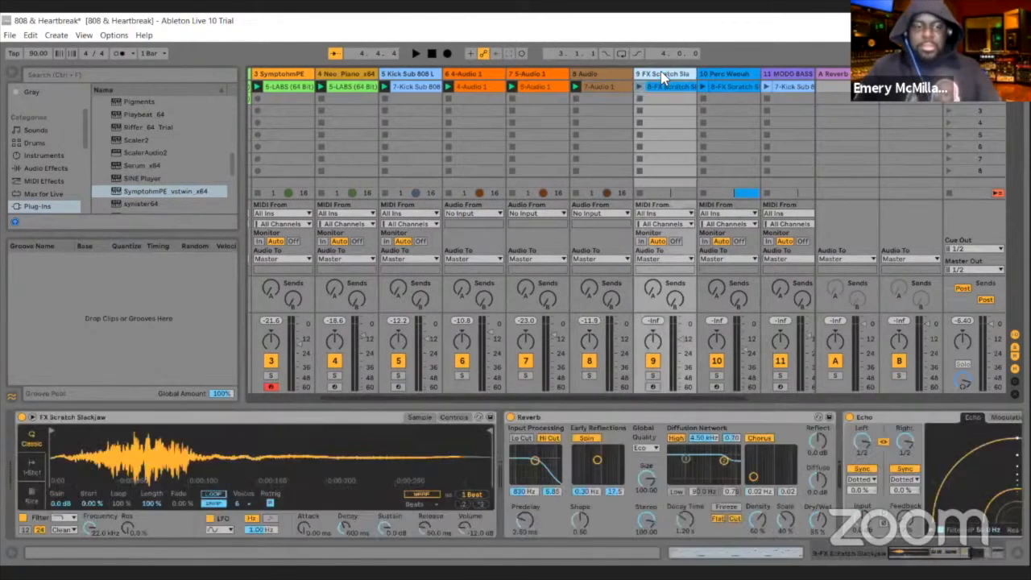
left_click(727, 73)
left_click(654, 376)
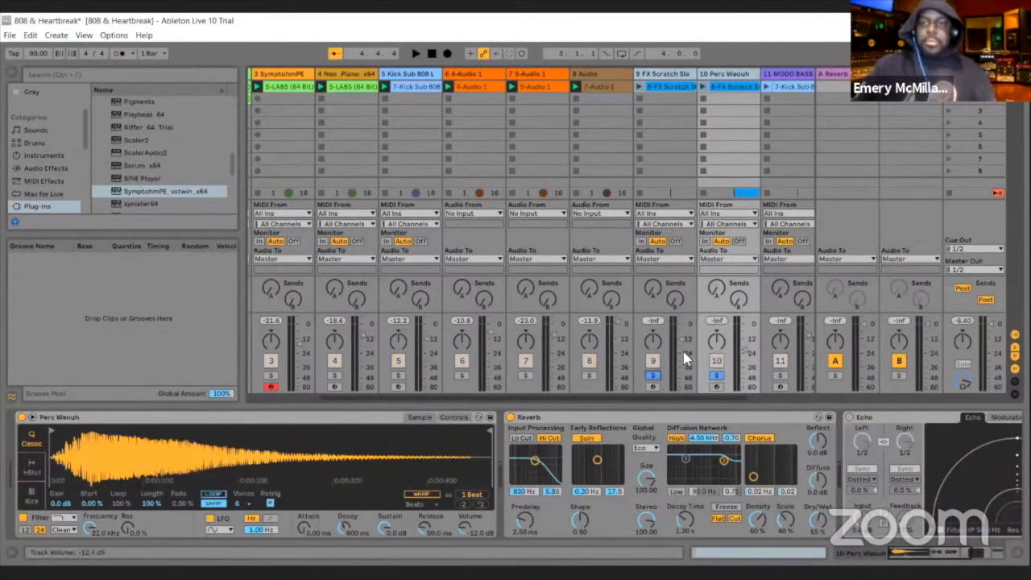
left_click(719, 375)
left_click(654, 375)
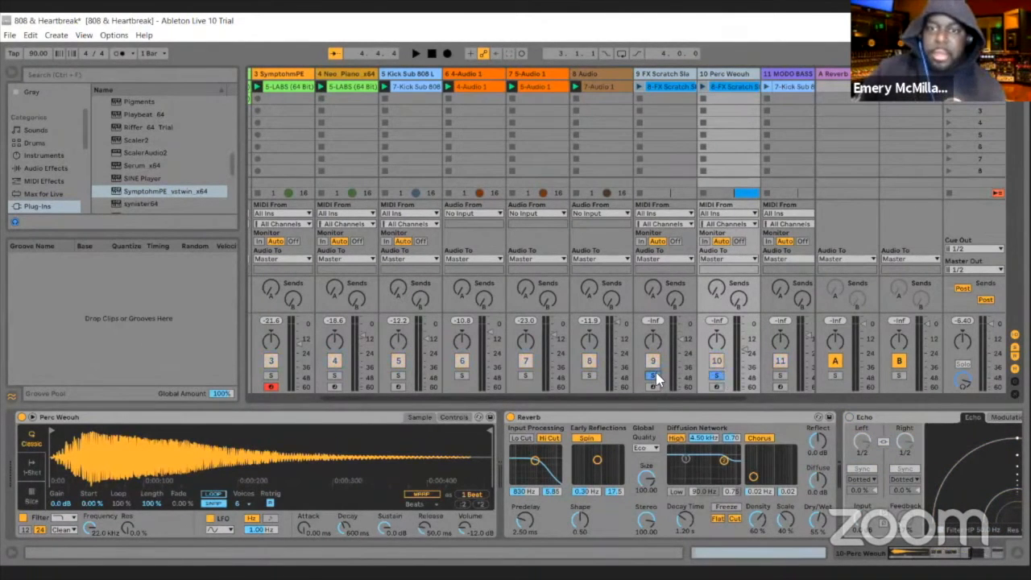
left_click(645, 84)
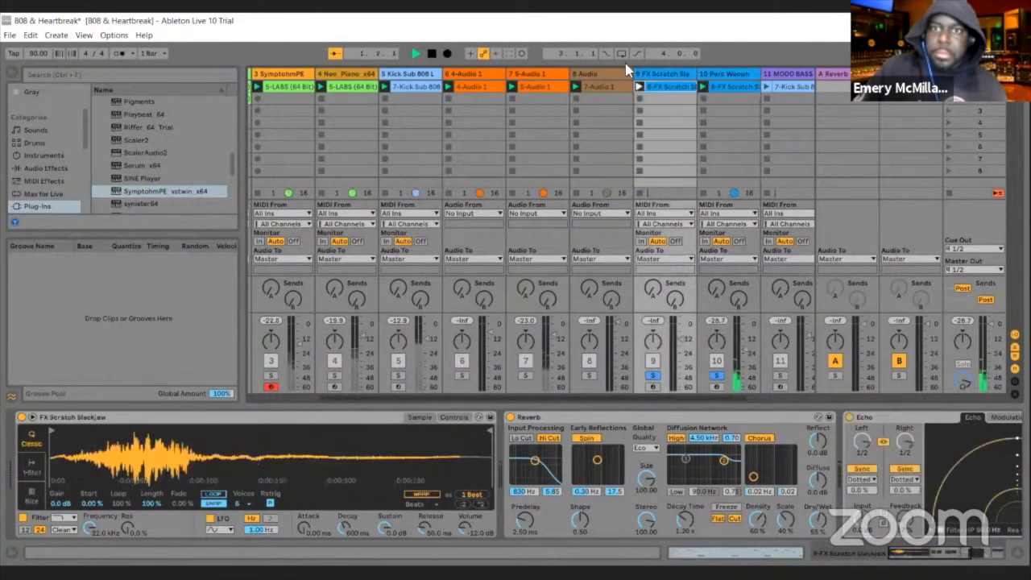
left_click(415, 53)
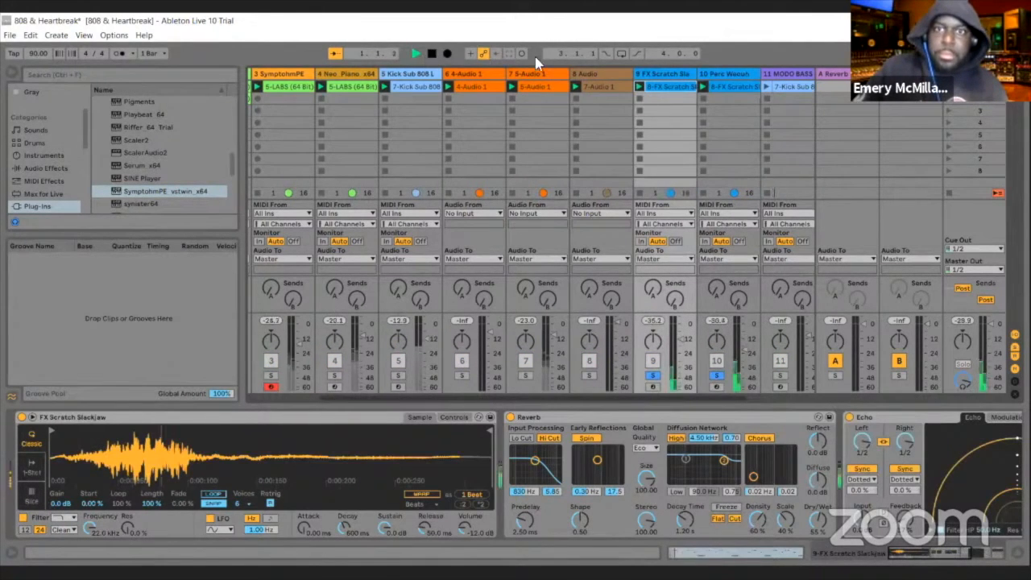
- Audition Perc Weouh and FX Scratch one at a time in solo, stopping playback with track 9 still soloed
left_click(716, 379)
left_click(716, 375)
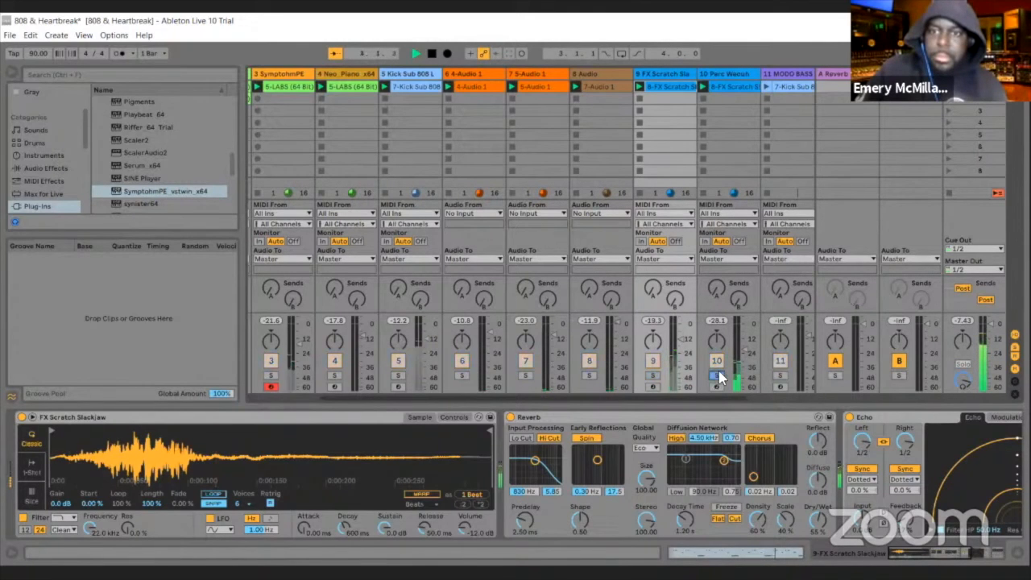
left_click(652, 374)
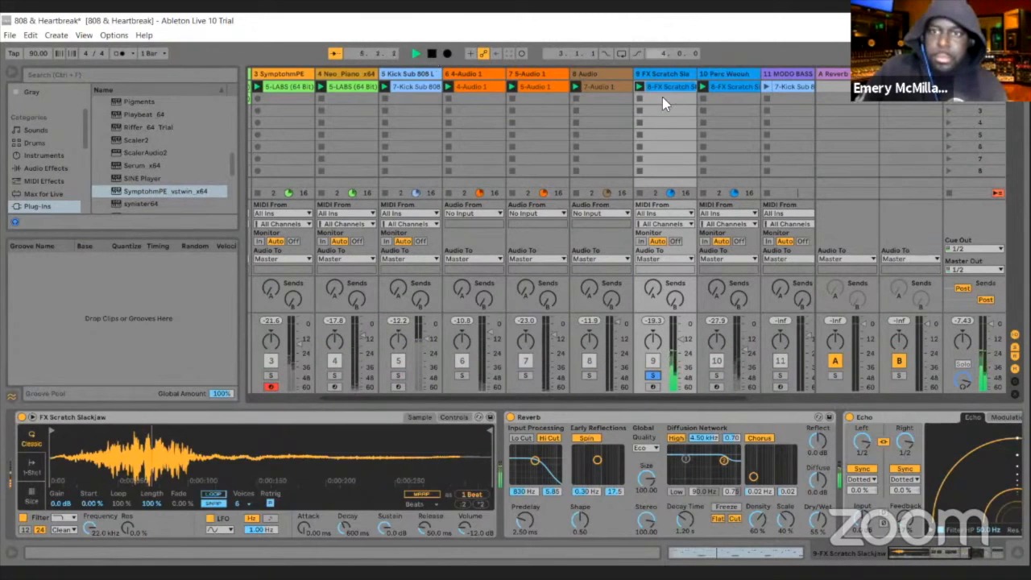
left_click(432, 53)
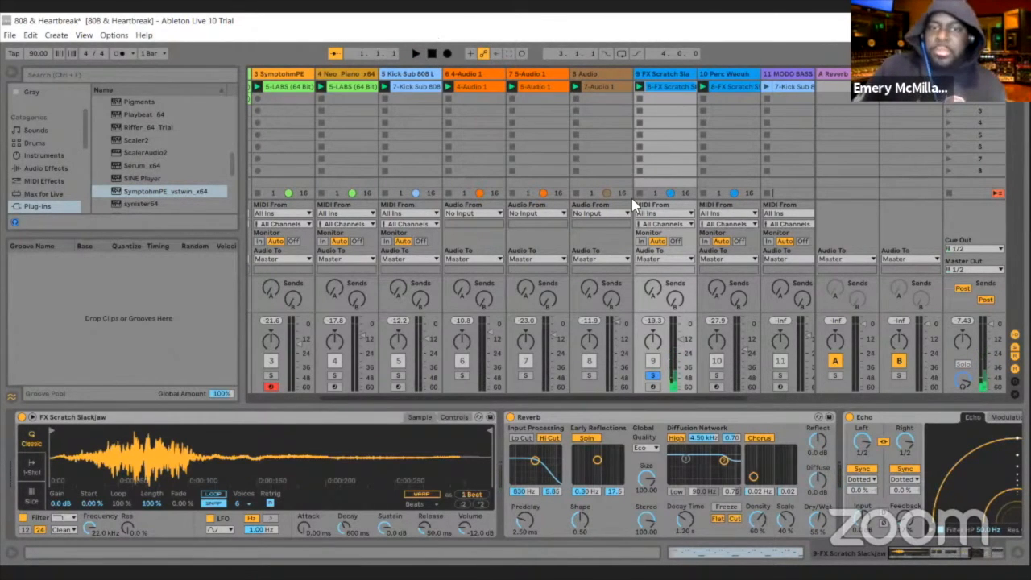
- Examine the FX Scratch track's Reverb, Echo and Auto Pan chain and audition its clip again in solo
left_click(660, 74)
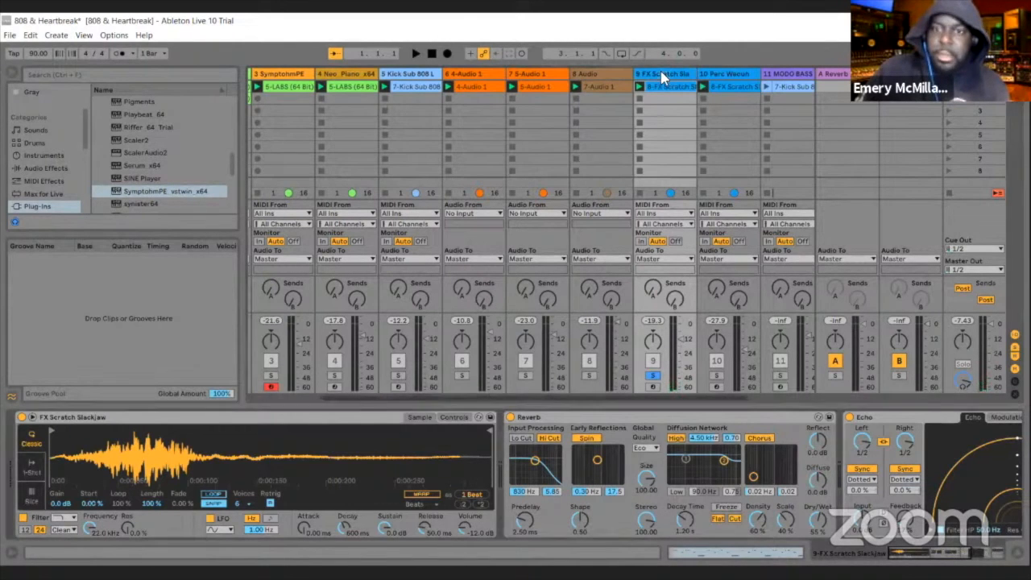
left_click(656, 413)
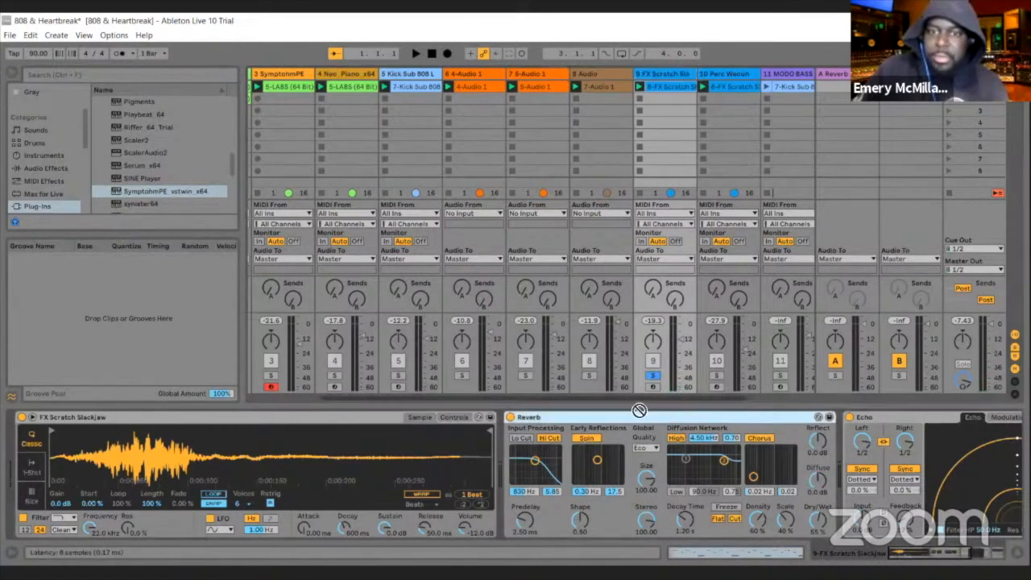
left_click_drag(922, 554, 969, 554)
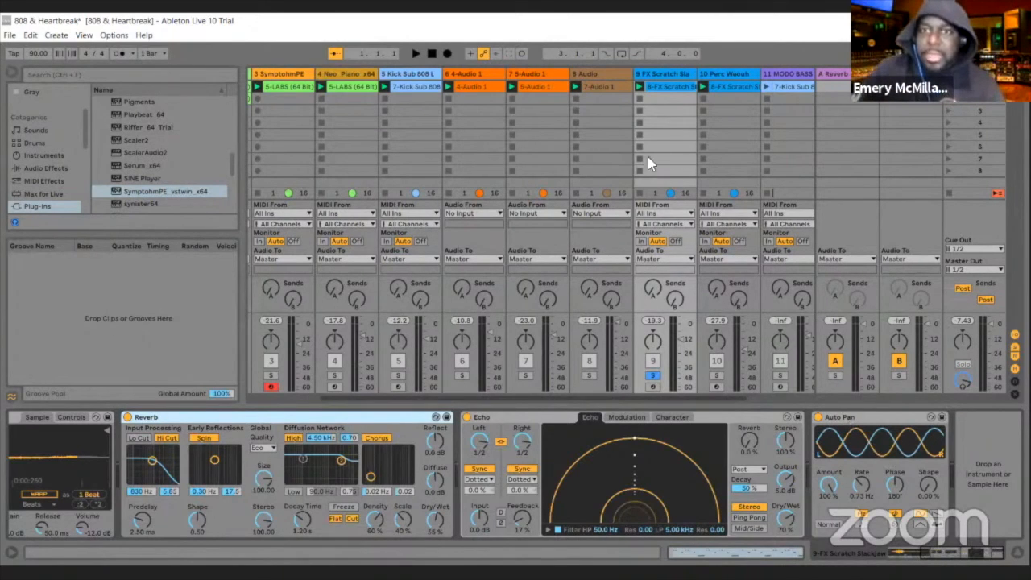
left_click(652, 377)
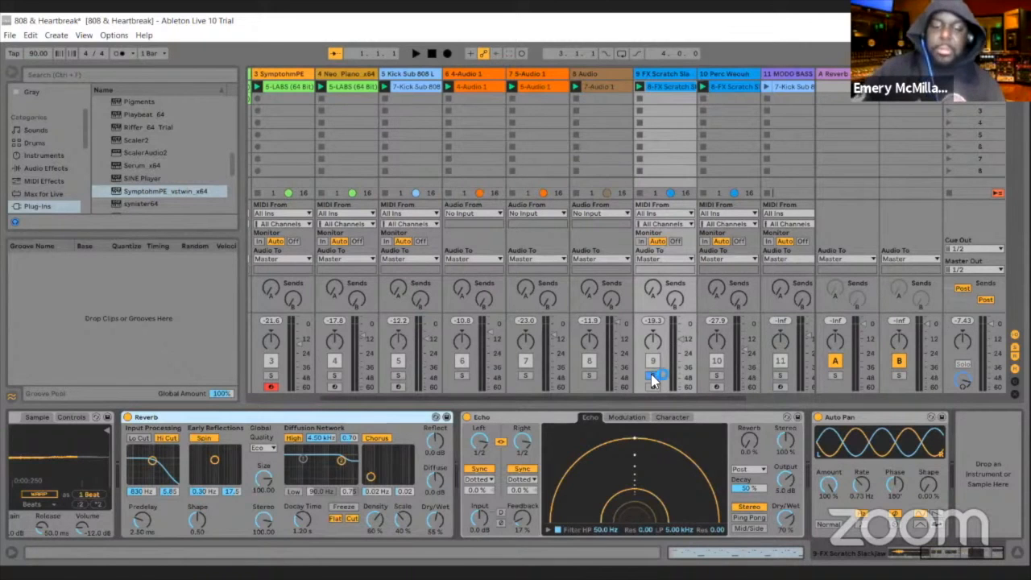
key("space")
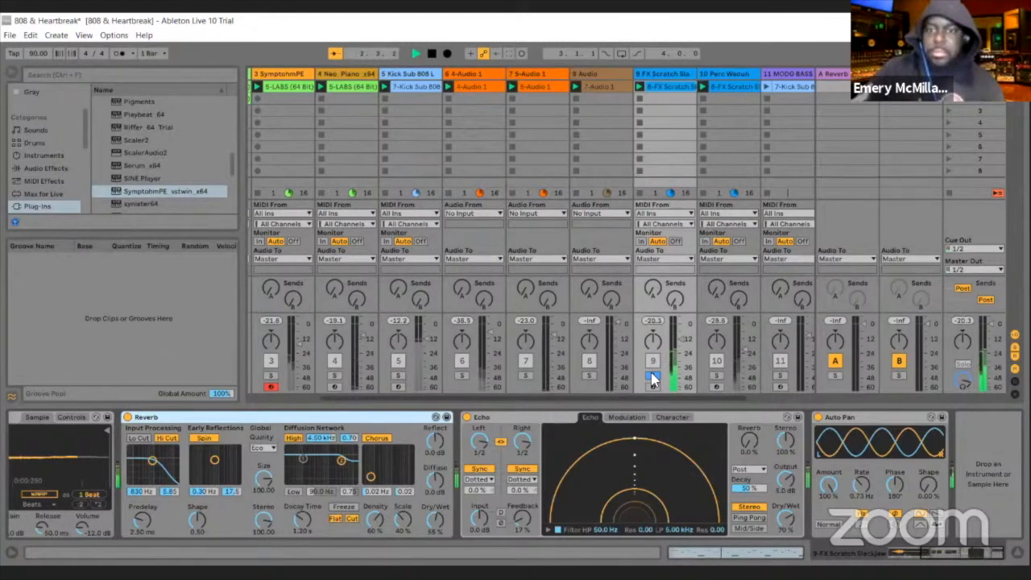
left_click(432, 53)
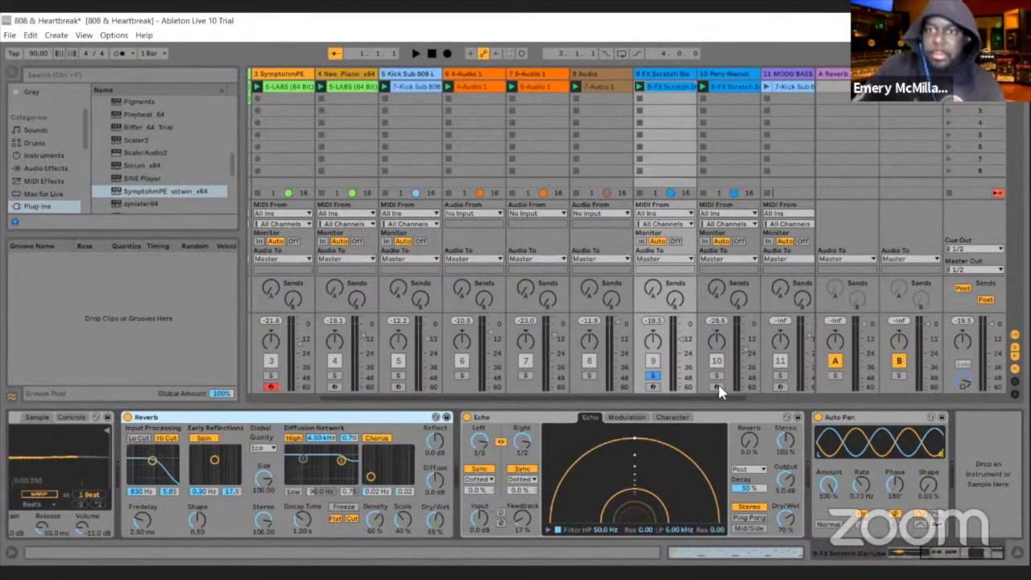
- Solo the MODO BASS track 11, open its instrument window, browse the available bass models, and close it
left_click_drag(721, 401, 759, 391)
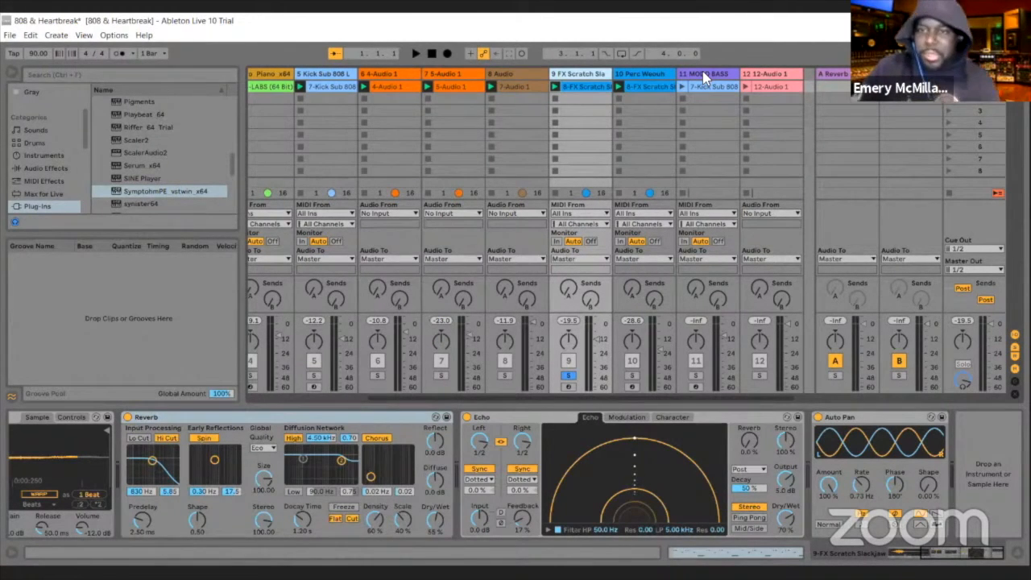
left_click(696, 375)
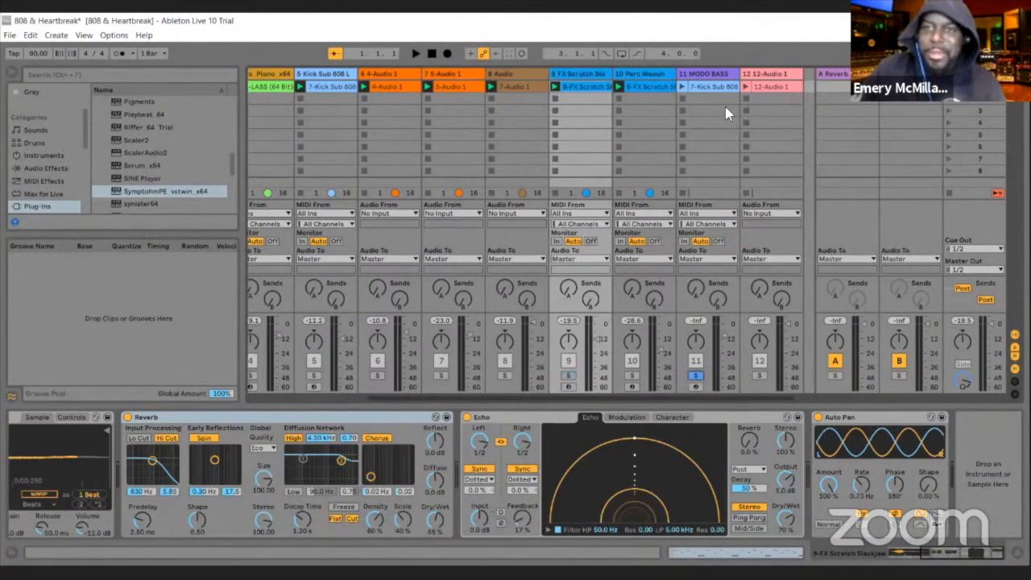
left_click(691, 72)
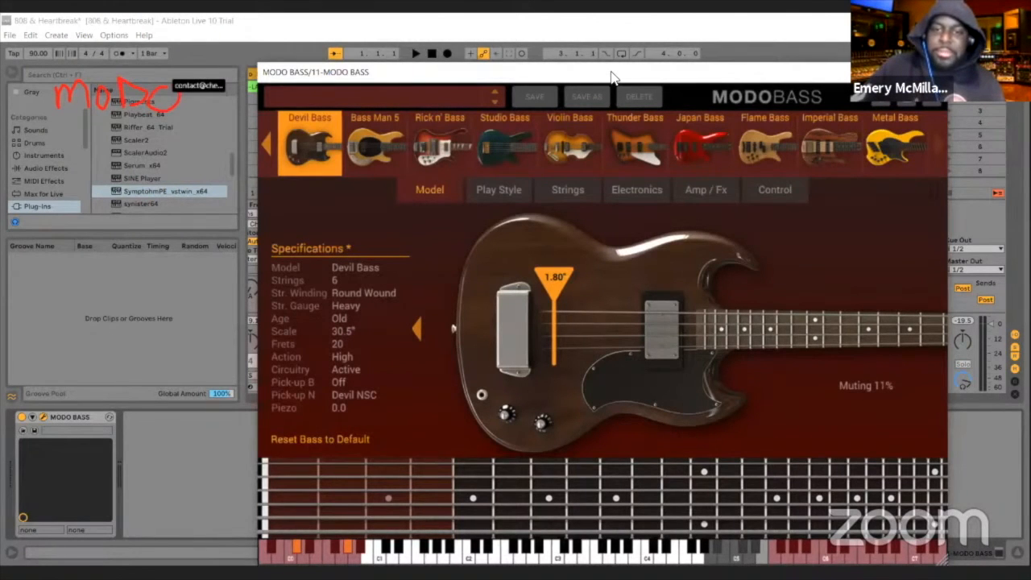
left_click_drag(628, 73, 542, 53)
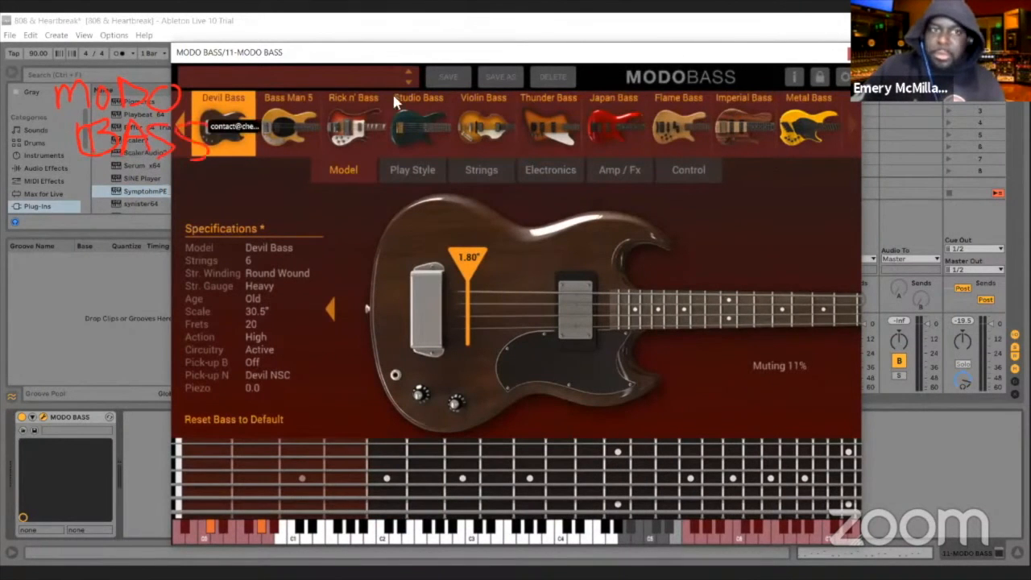
left_click(182, 128)
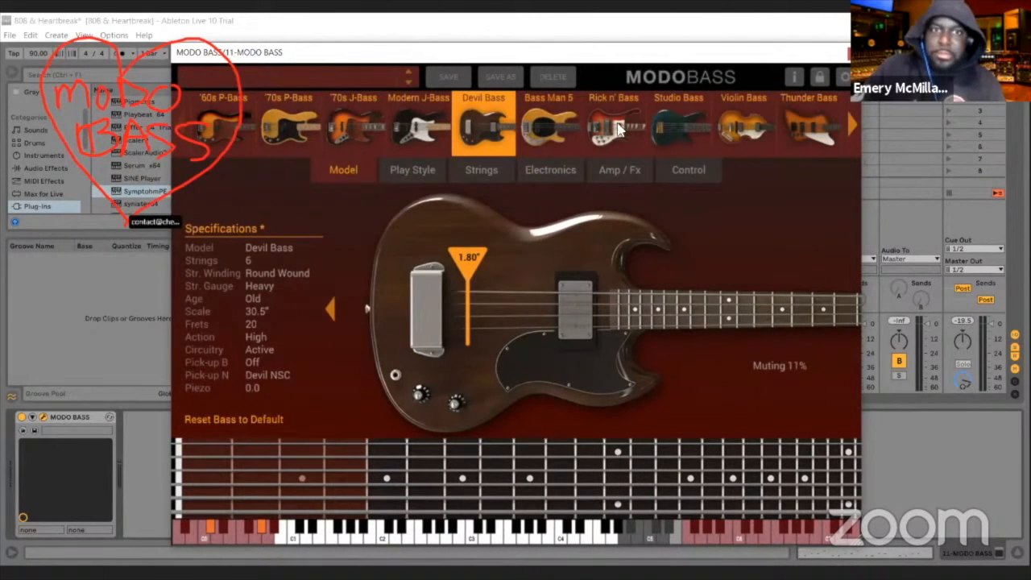
left_click(845, 115)
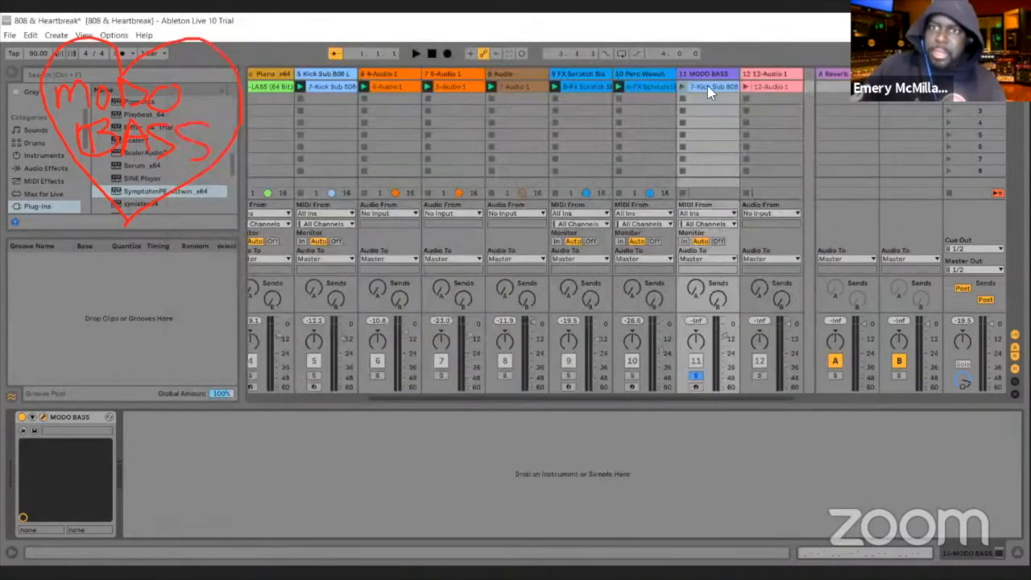
- Examine the notes of the MODO BASS clip on track 11 and audition it in solo
double_click(706, 87)
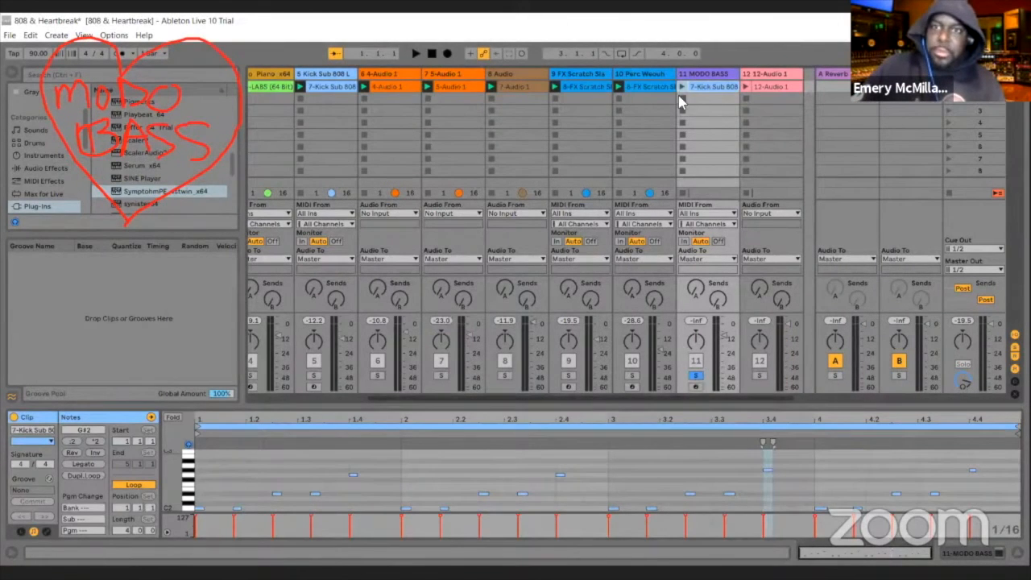
left_click(682, 86)
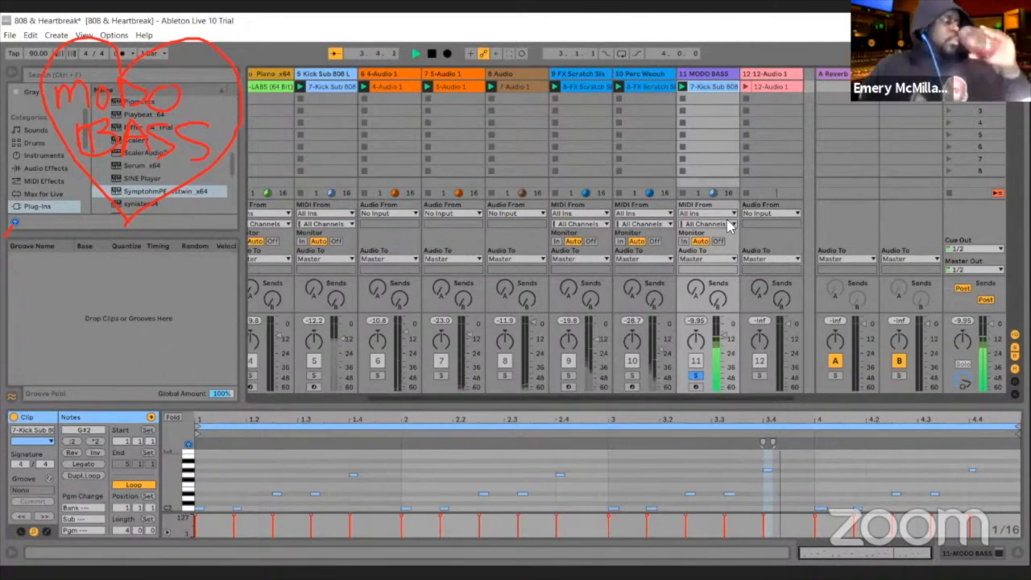
left_click(435, 54)
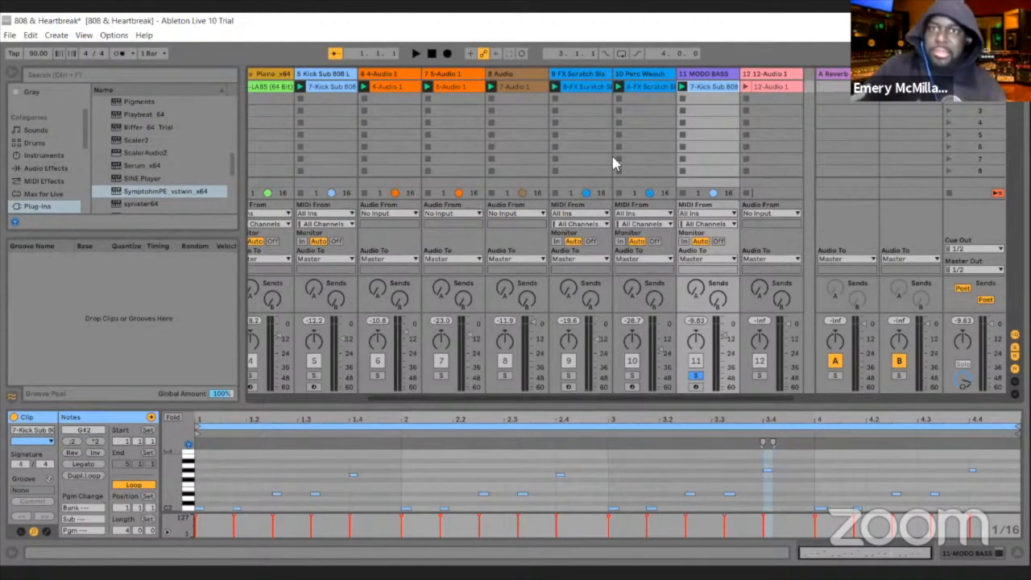
- Select Kick Sub 808 along with MODO BASS to compare their clip notes, and audition both tracks in solo
left_click(322, 75)
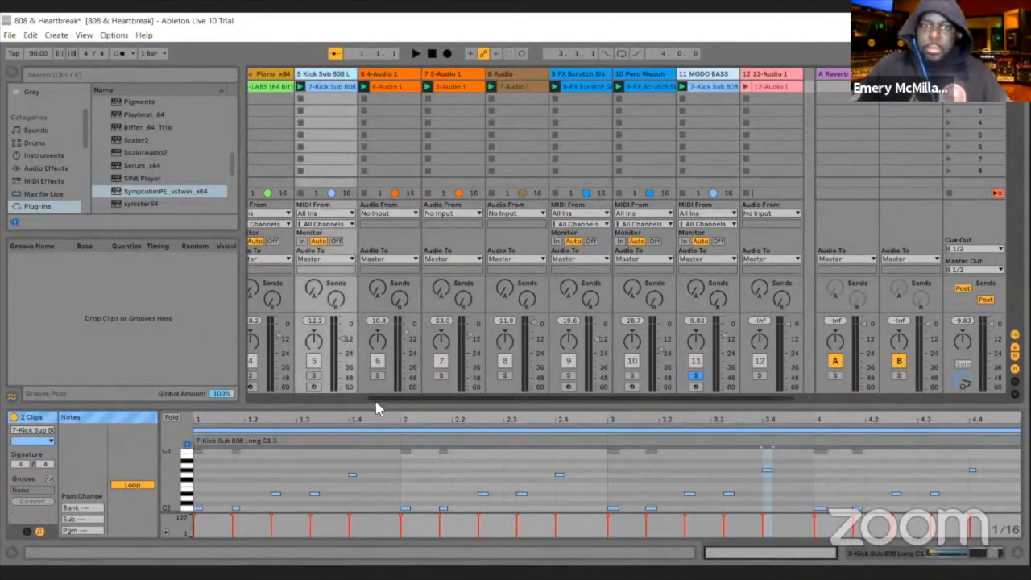
left_click(314, 376)
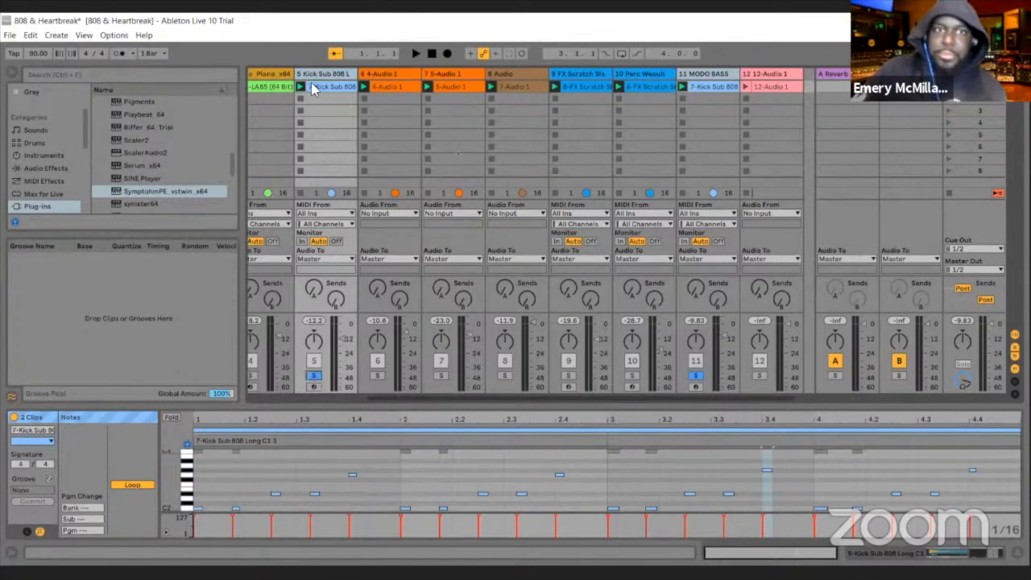
left_click(416, 54)
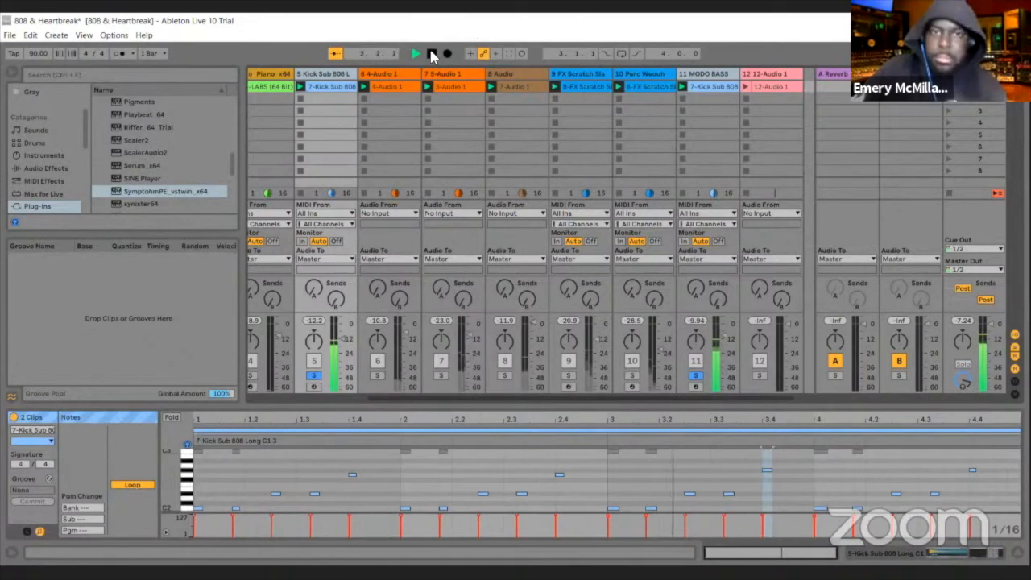
left_click(431, 53)
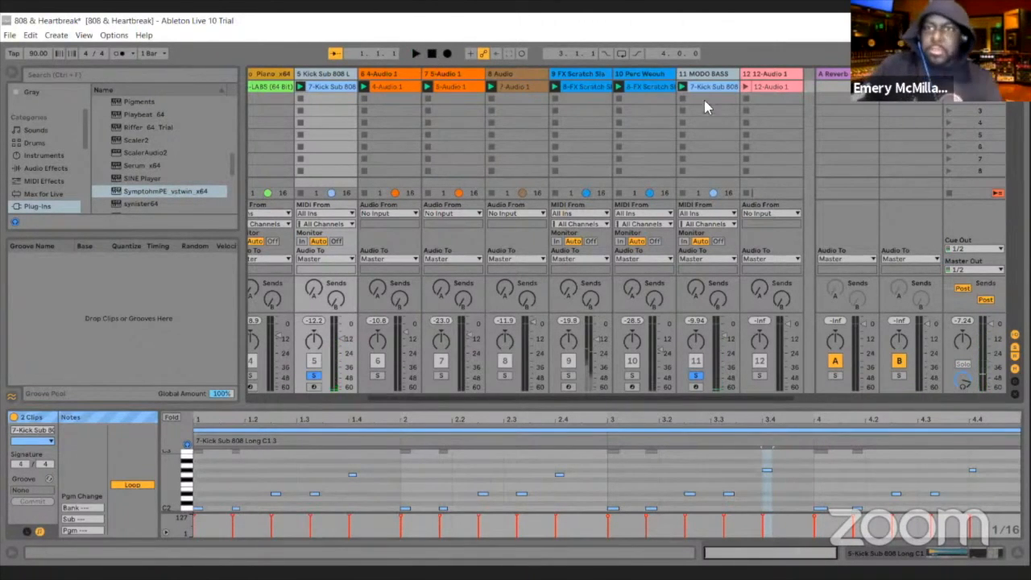
- Examine the Play Style settings of the MODO BASS instrument on track 11 and close its window
left_click(701, 74)
left_click(43, 417)
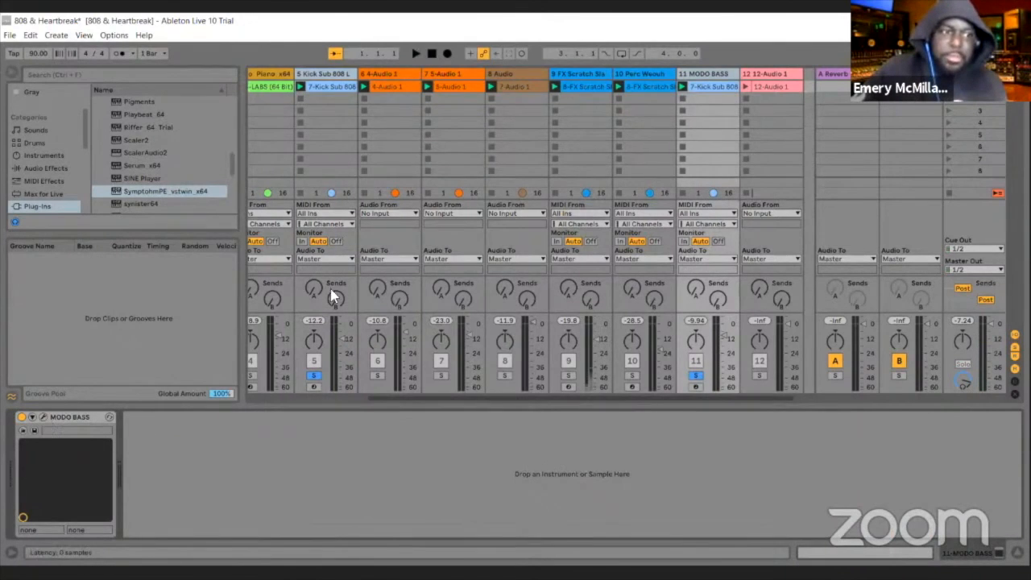
left_click(408, 175)
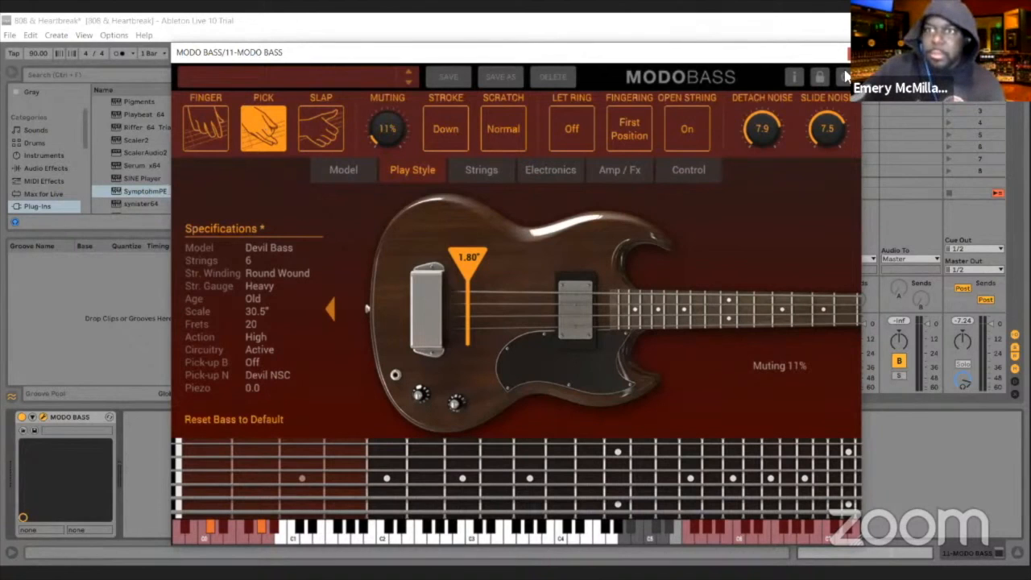
left_click(852, 53)
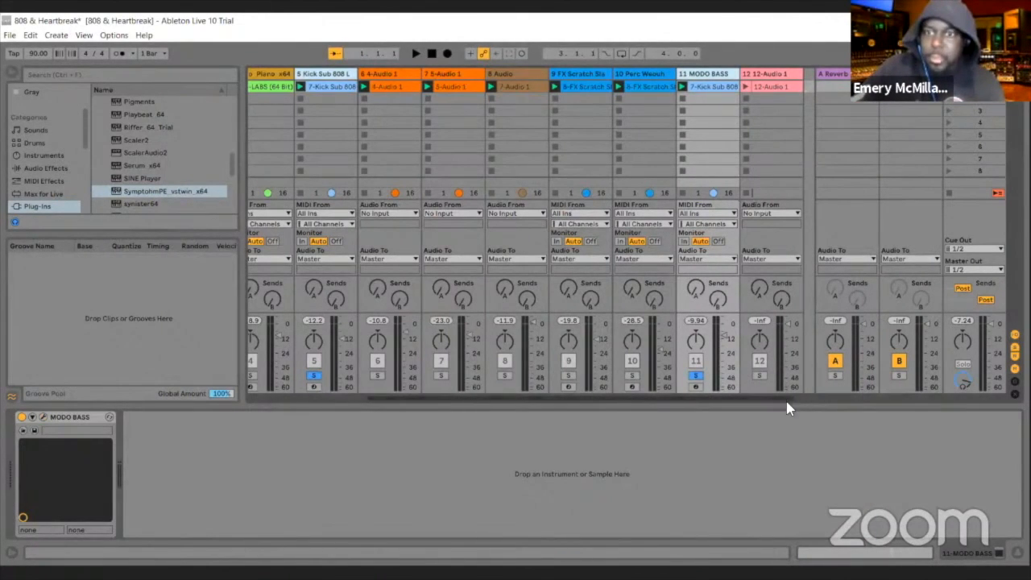
- Solo the 12-Audio 1 track exclusively and launch its clip to audition it
left_click_drag(770, 398, 841, 372)
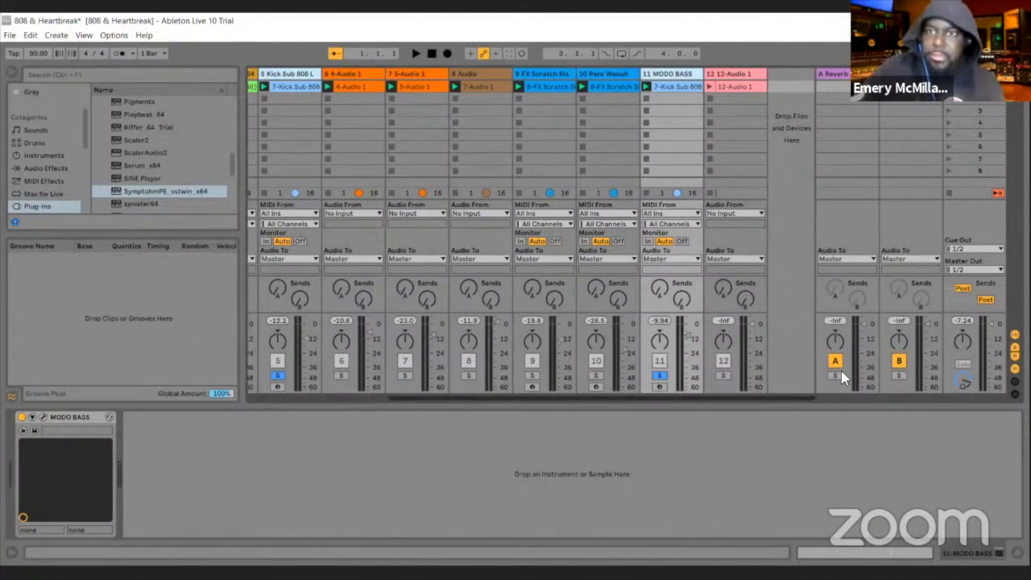
left_click(723, 376)
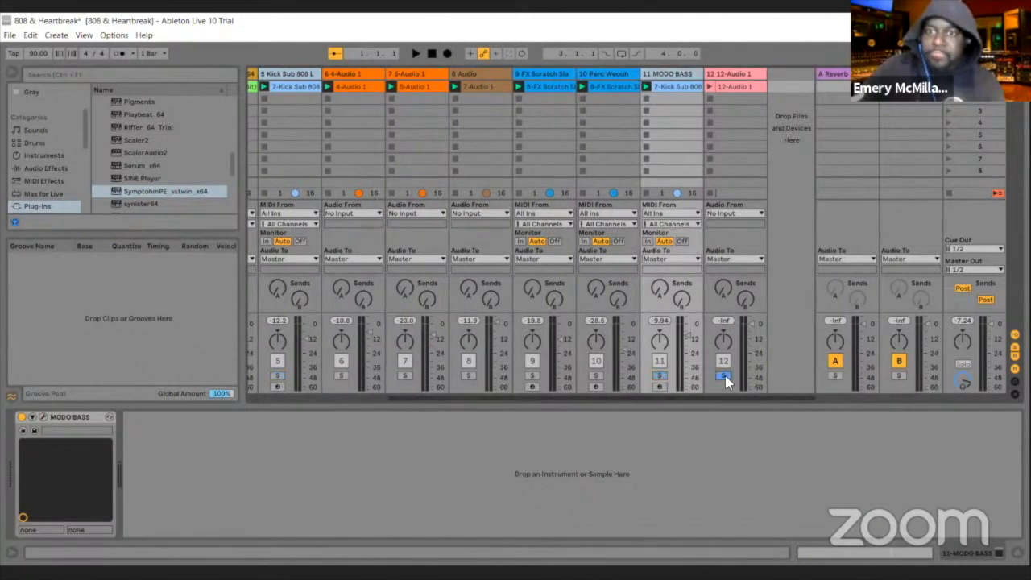
left_click(709, 87)
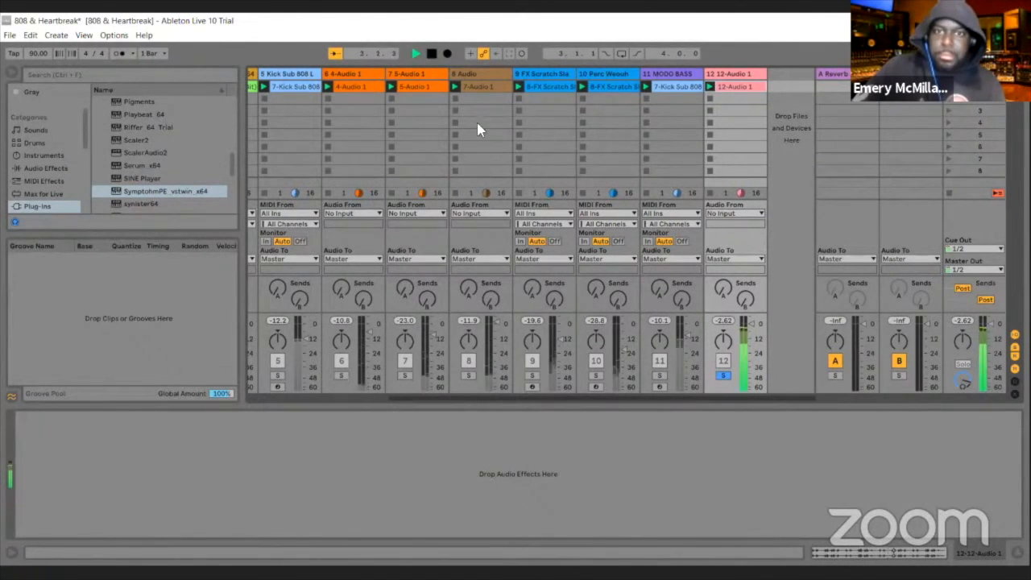
- Add MODO BASS and Kick Sub 808 to the solo audition, clear all solos to hear the full mix, and stop playback
left_click(673, 74)
left_click(290, 74)
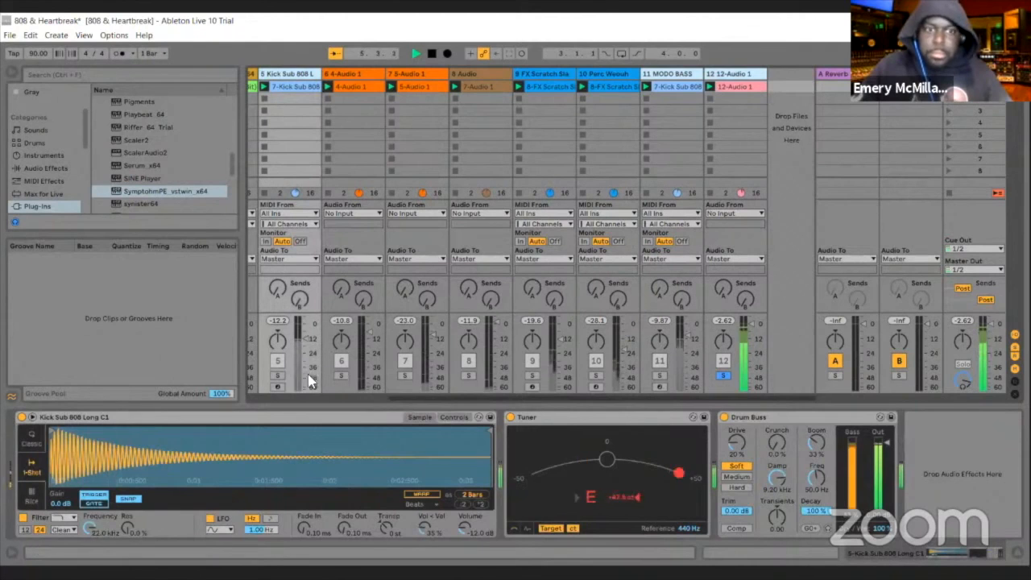
left_click(277, 375)
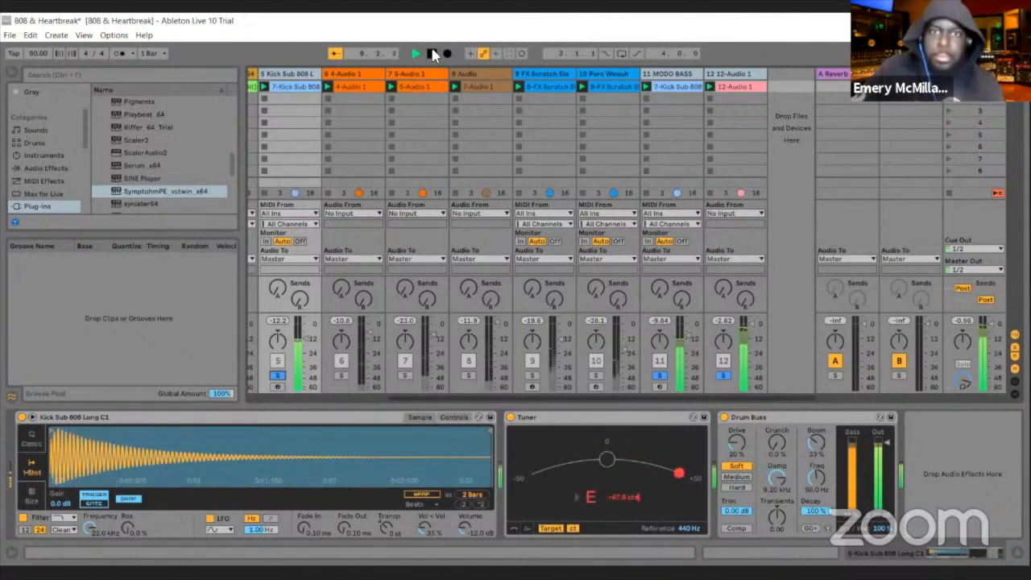
left_click(661, 376)
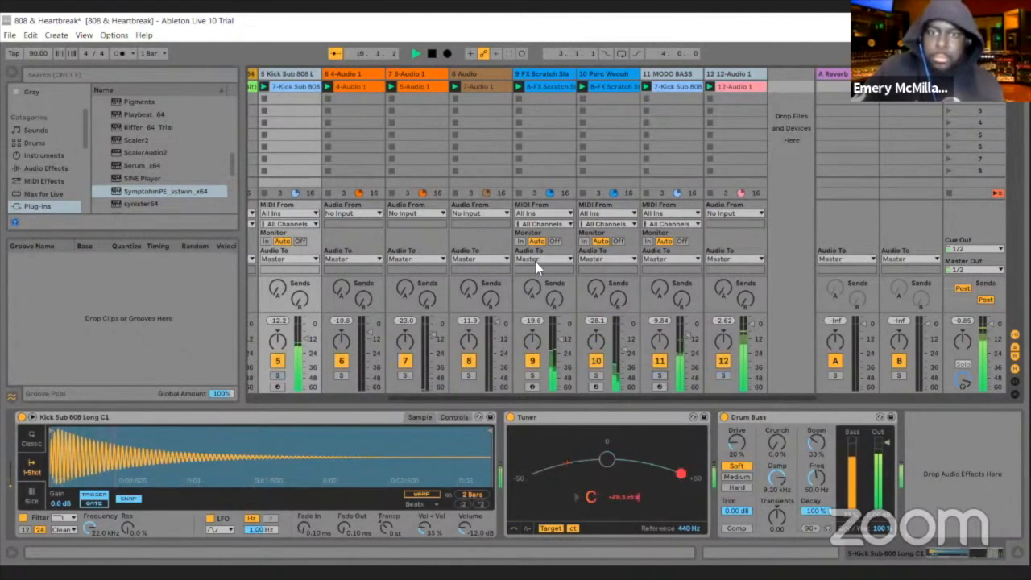
left_click(432, 55)
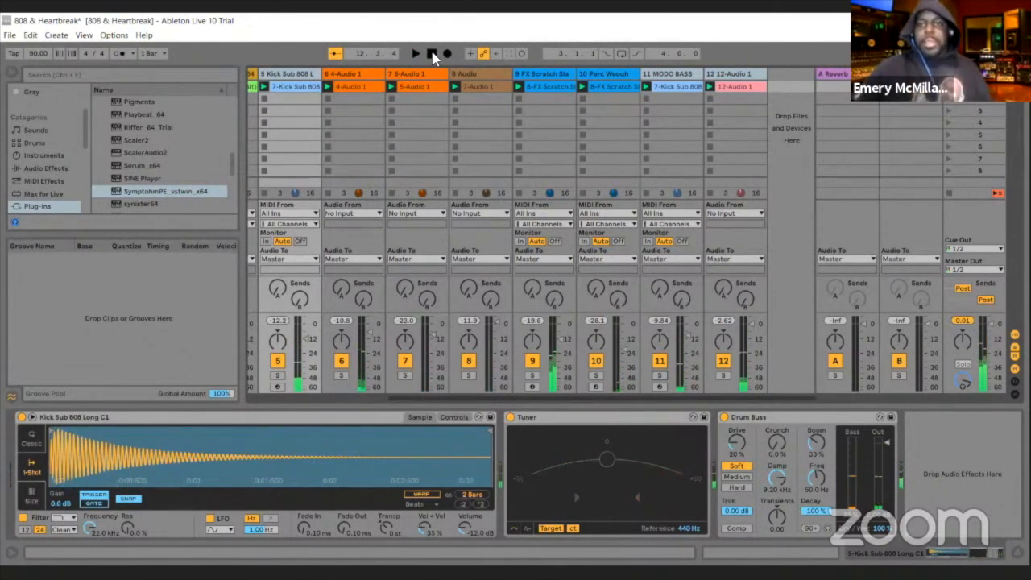